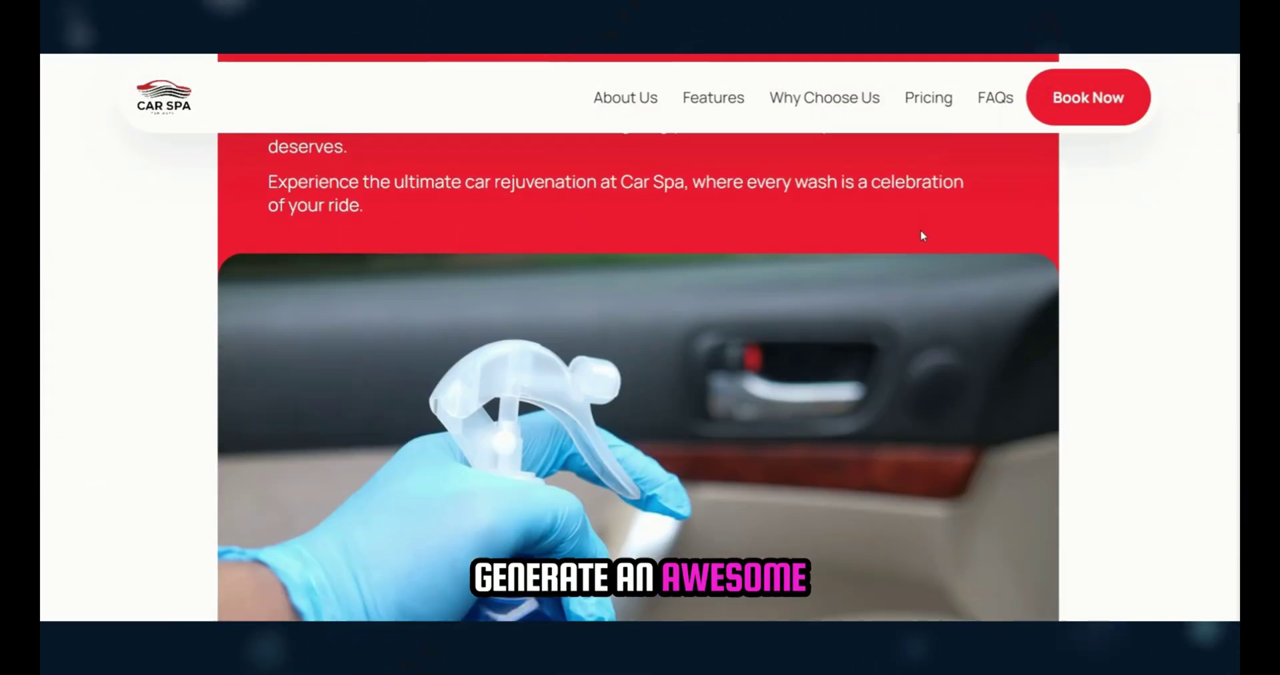
pyautogui.scroll(-10, 921, 234)
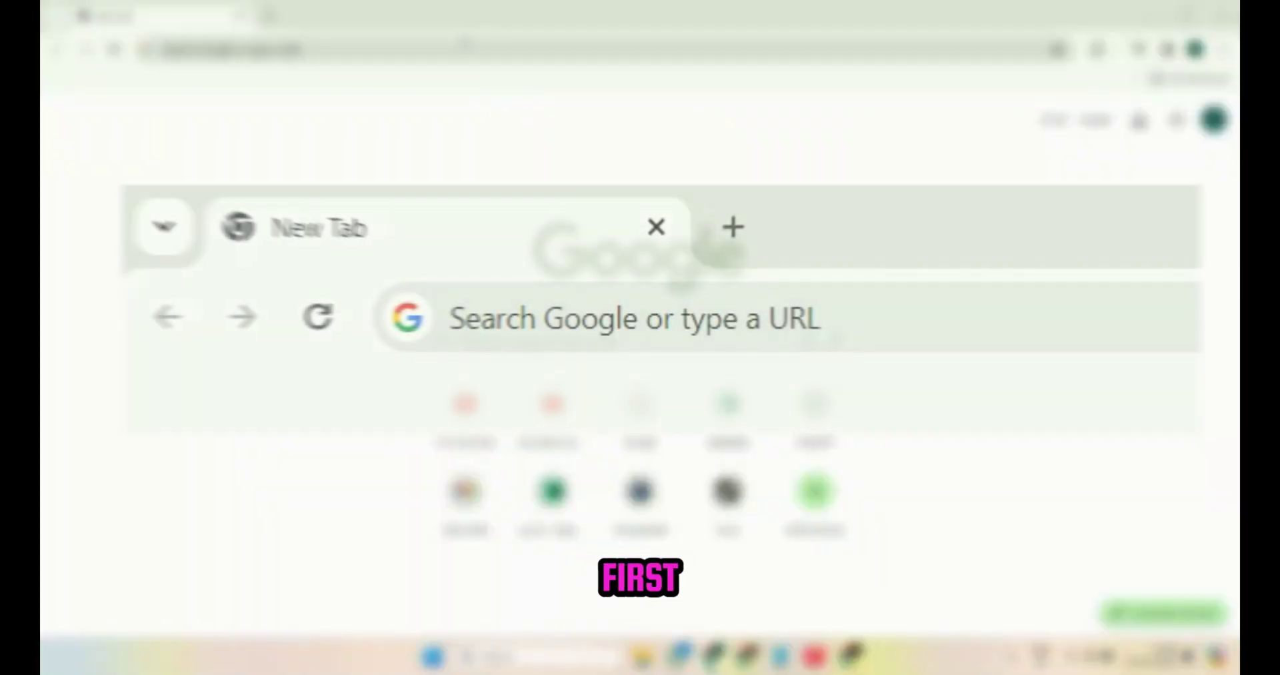
# Step: Load the mobirise.com homepage in a new browser tab
pyautogui.click(267, 49)
pyautogui.write('mobirise.com')
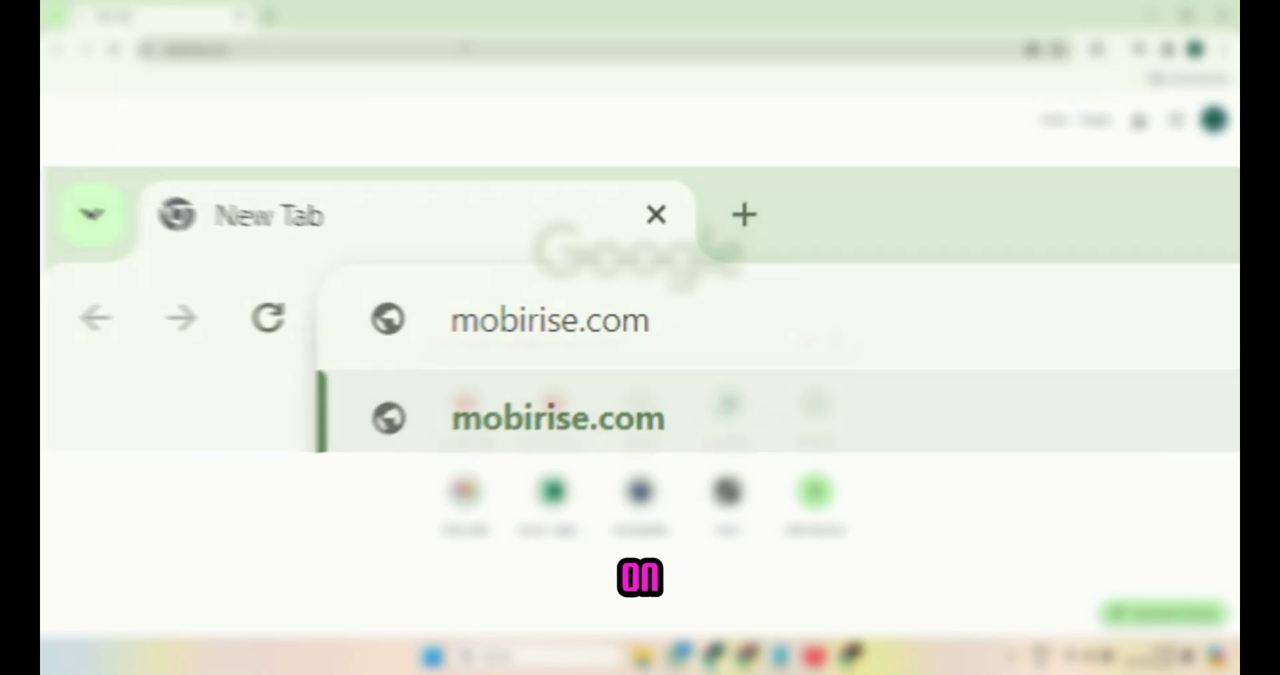
pyautogui.press('Return')
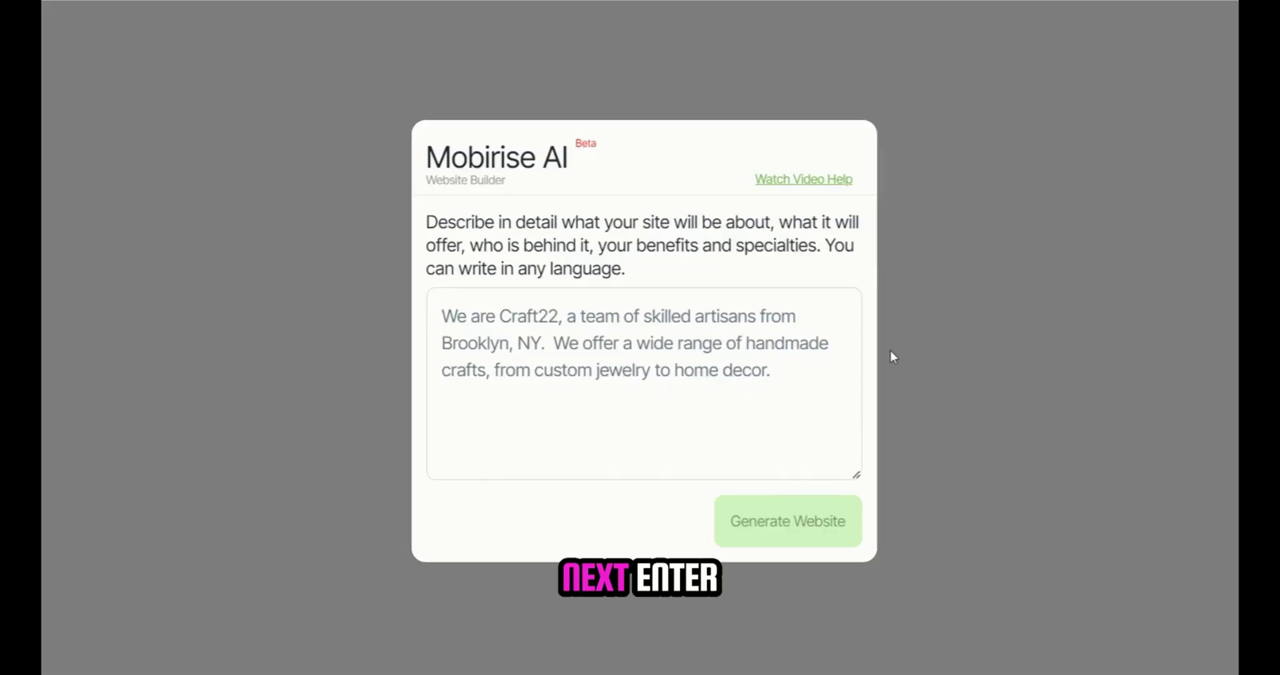
# Step: Enter a prompt for a clean, modern, minimalistic one-page car wash site named "Car Spa"
pyautogui.write('Create a clean, modern, minimal')
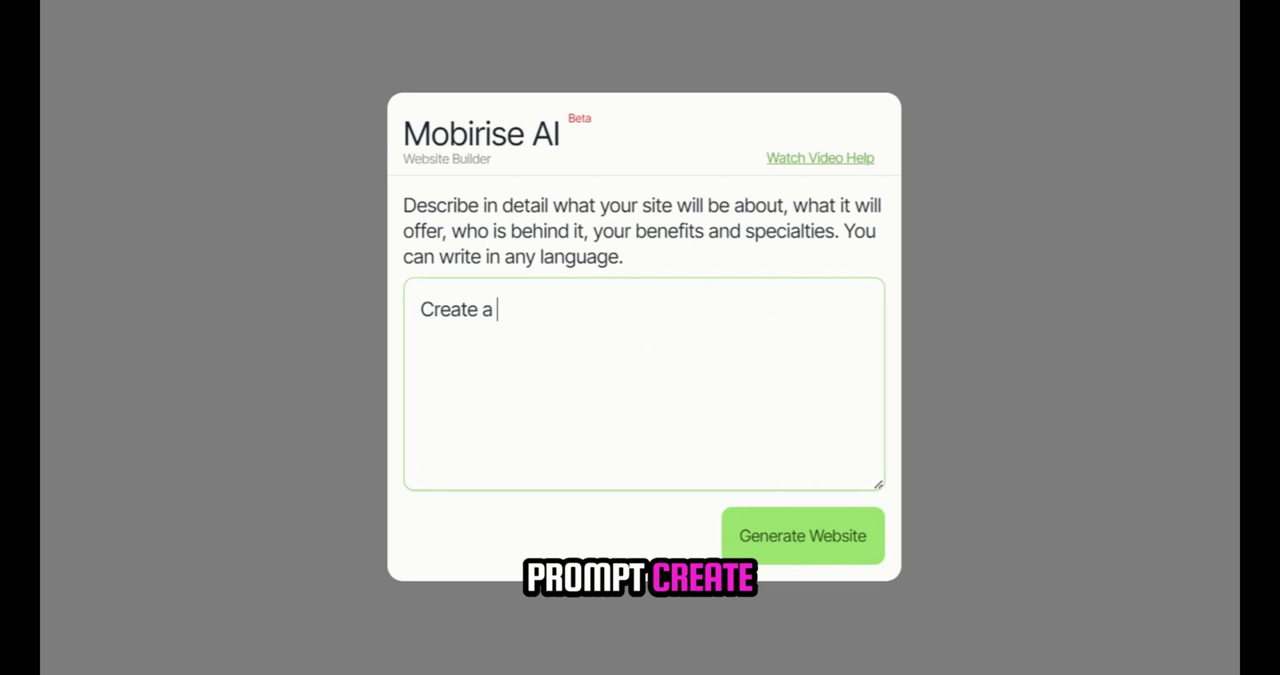
pyautogui.write('istic one page website for a car w')
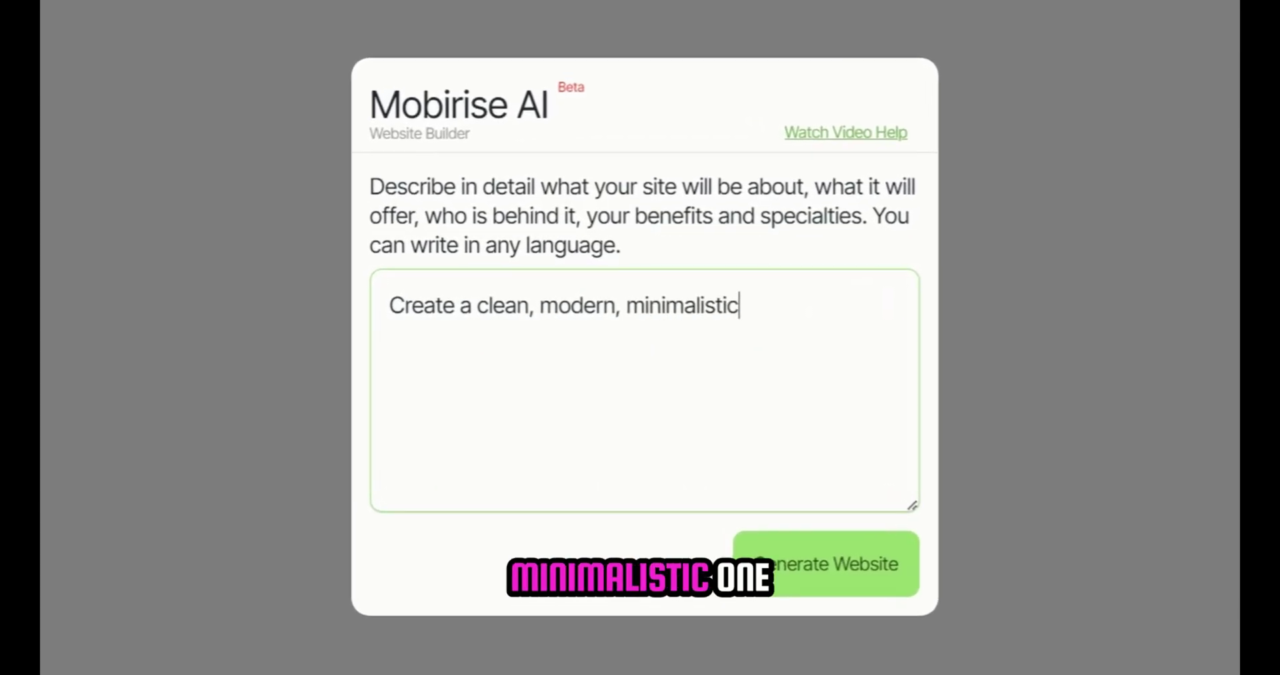
pyautogui.write('ash brand named ""')
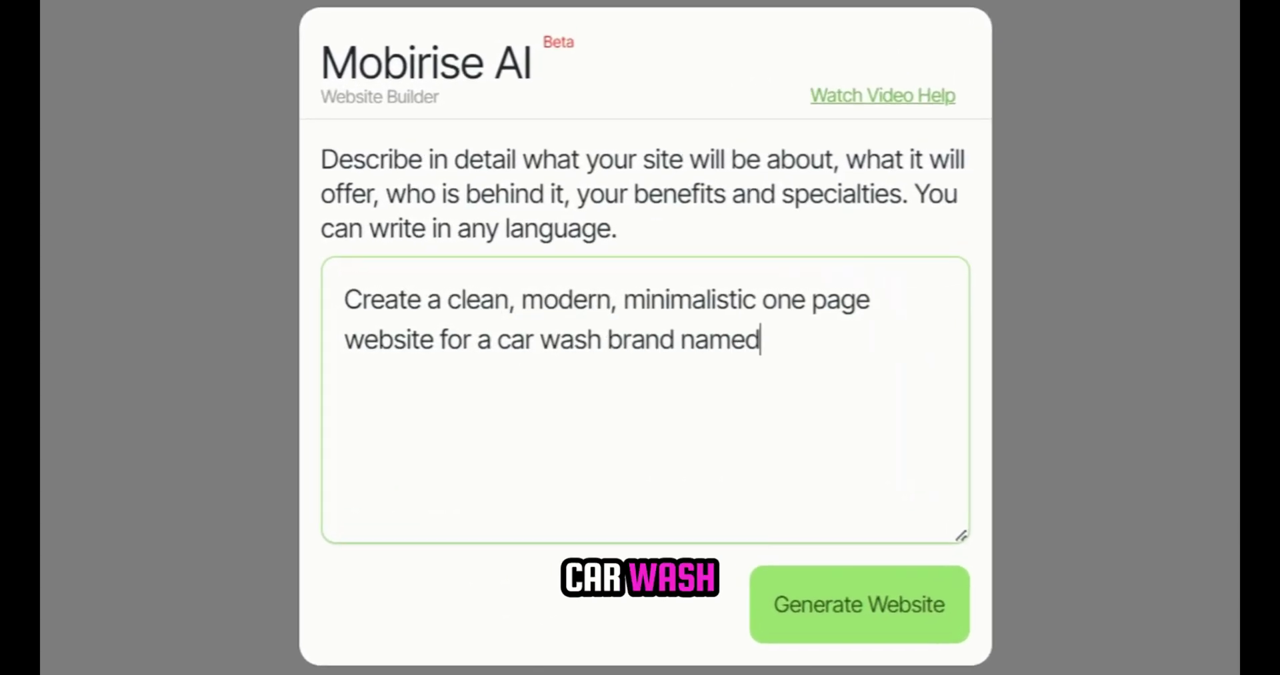
pyautogui.press('Left')
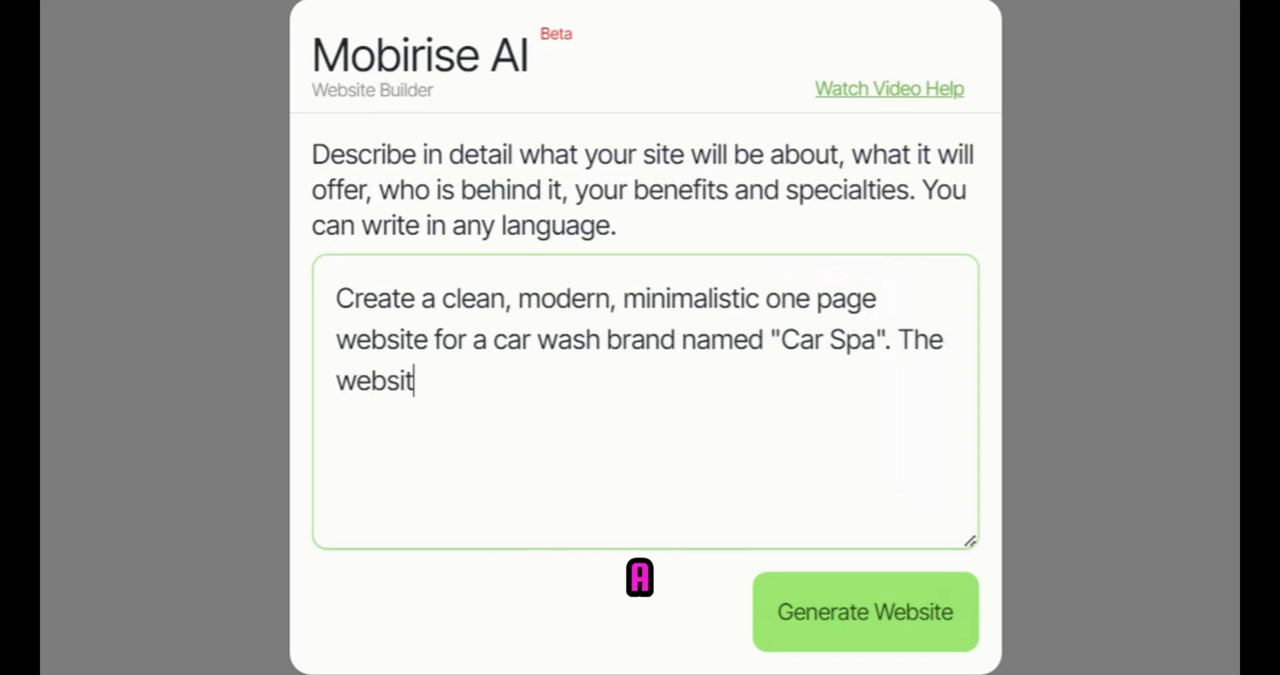
pyautogui.write('have Header, Hero Sl')
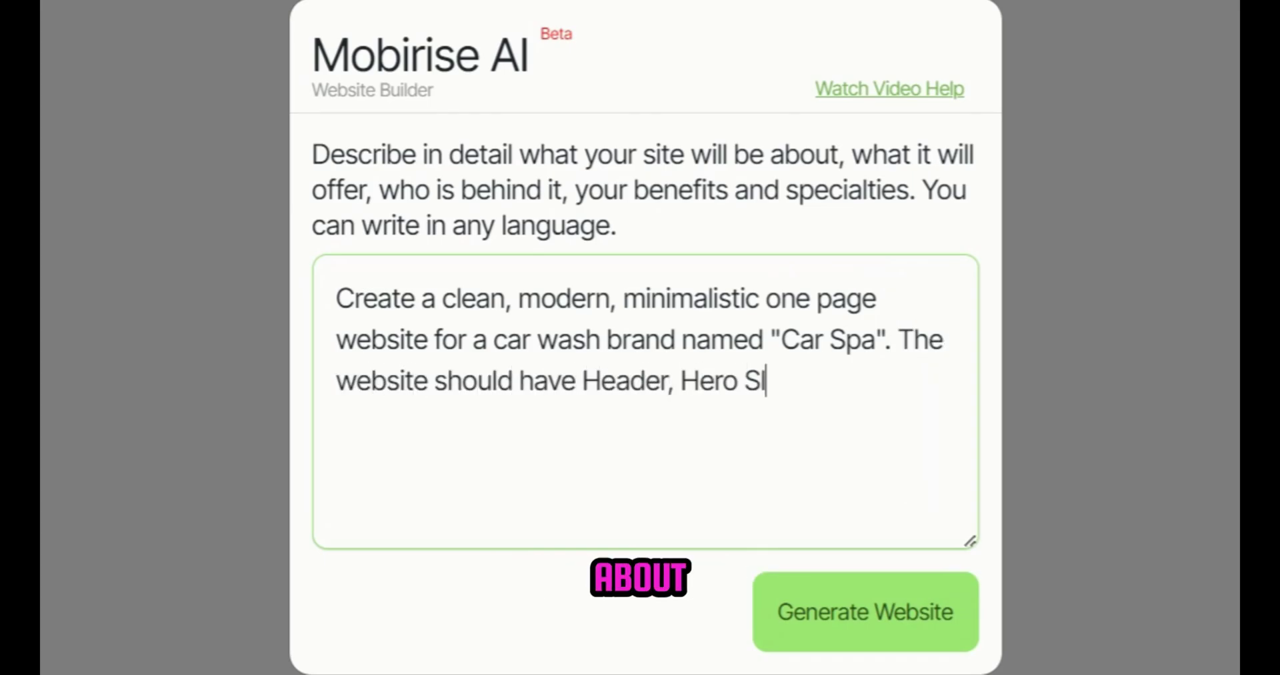
pyautogui.write(' Offered, Faqs, Book an appointment secti')
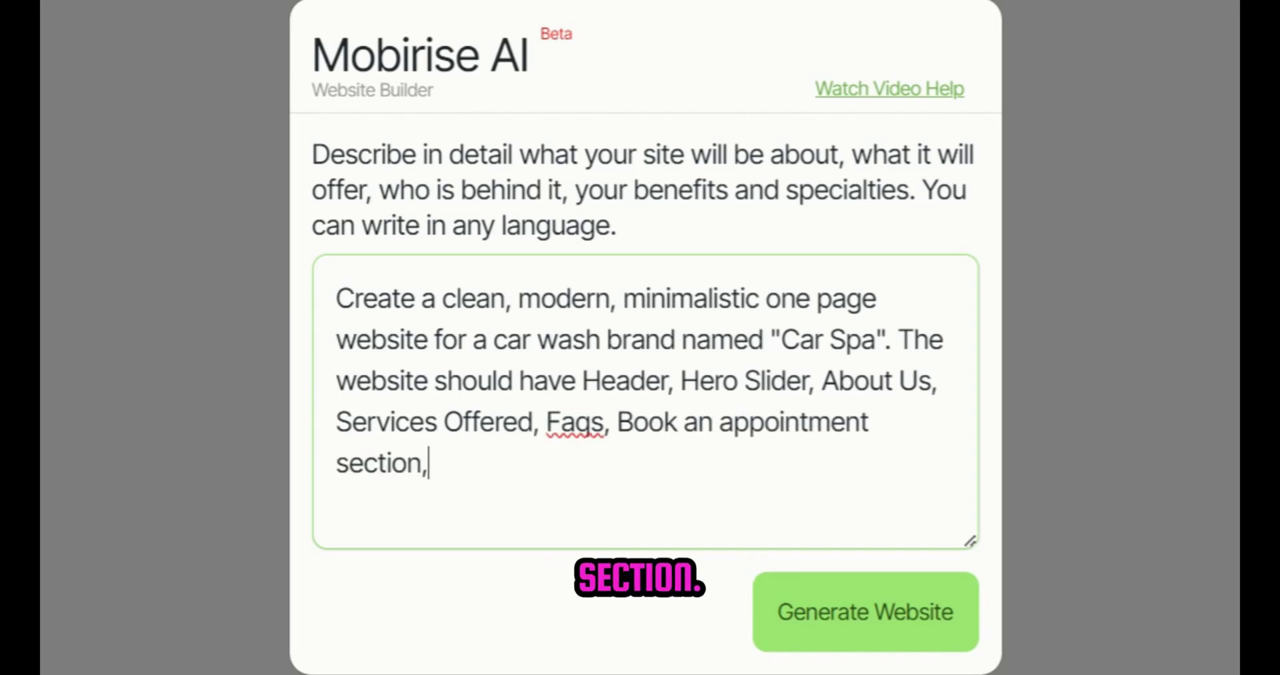
pyautogui.write('on')
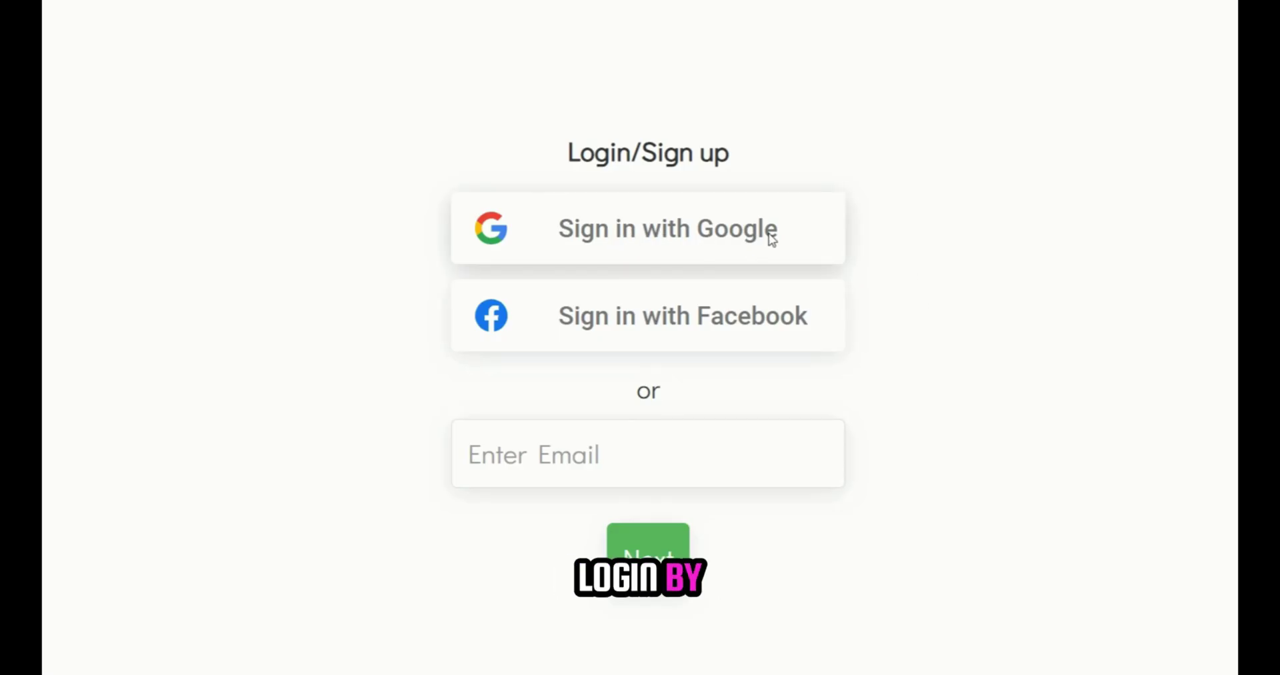
# Step: Sign in to mobirise.com with a Google account so the Car Spa page starts generating
pyautogui.click(803, 236)
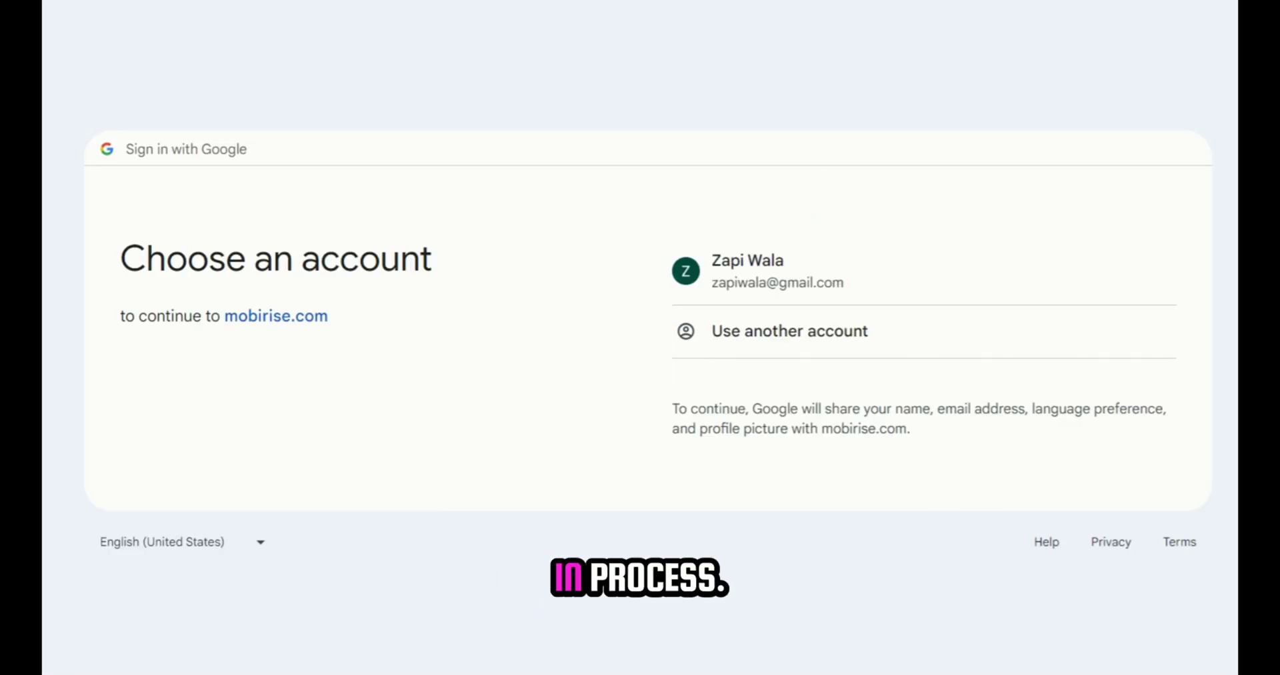
pyautogui.click(757, 270)
pyautogui.click(789, 449)
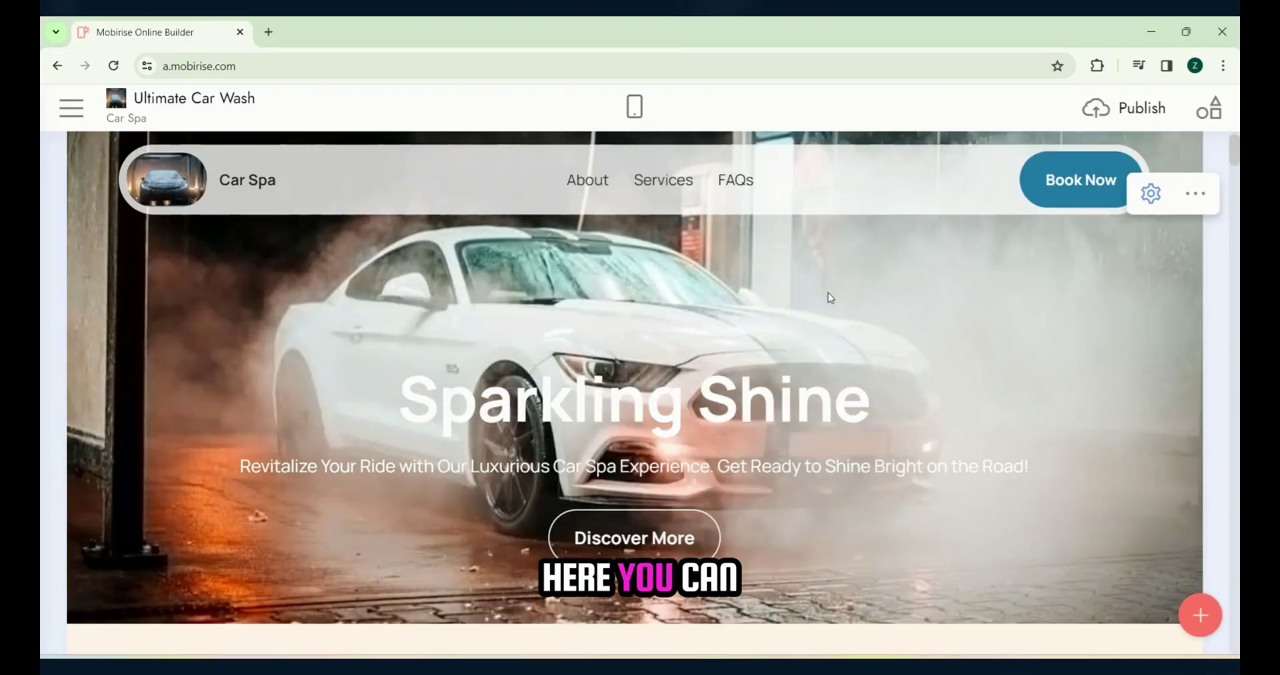
# Step: Scroll the generated Car Spa page from the Sparkling Shine hero down to Contact Us
pyautogui.scroll(-10, 827, 283)
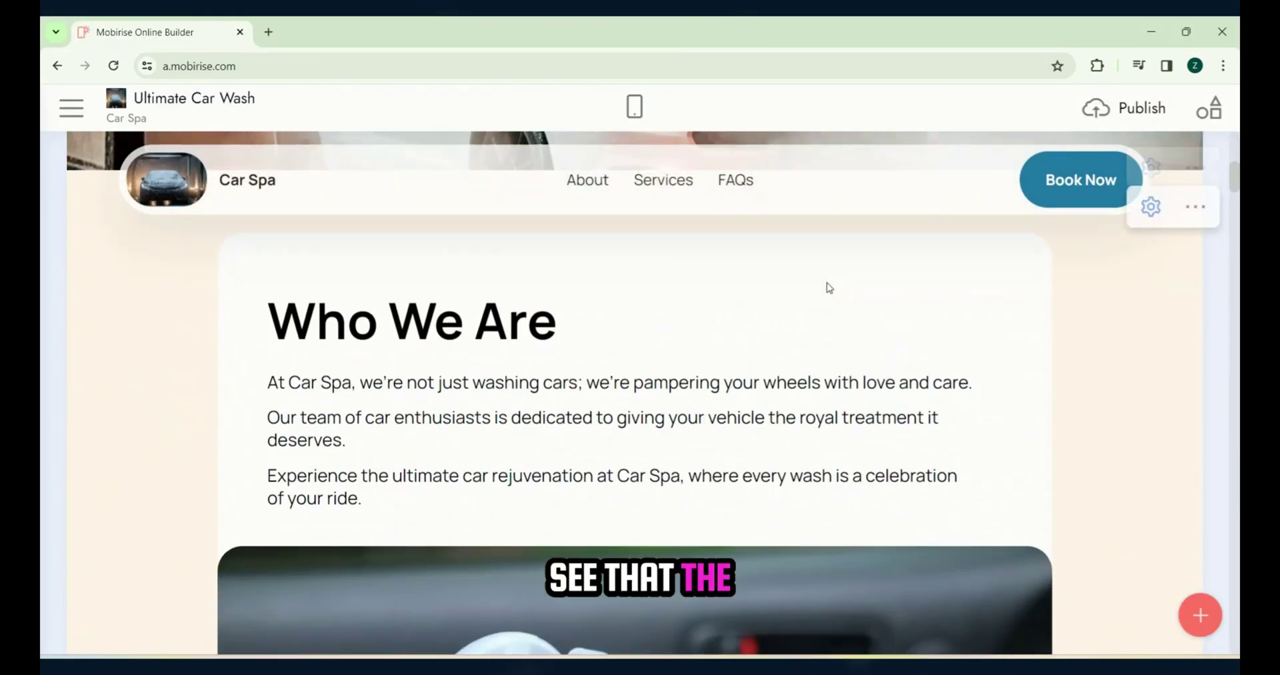
pyautogui.scroll(-10, 829, 287)
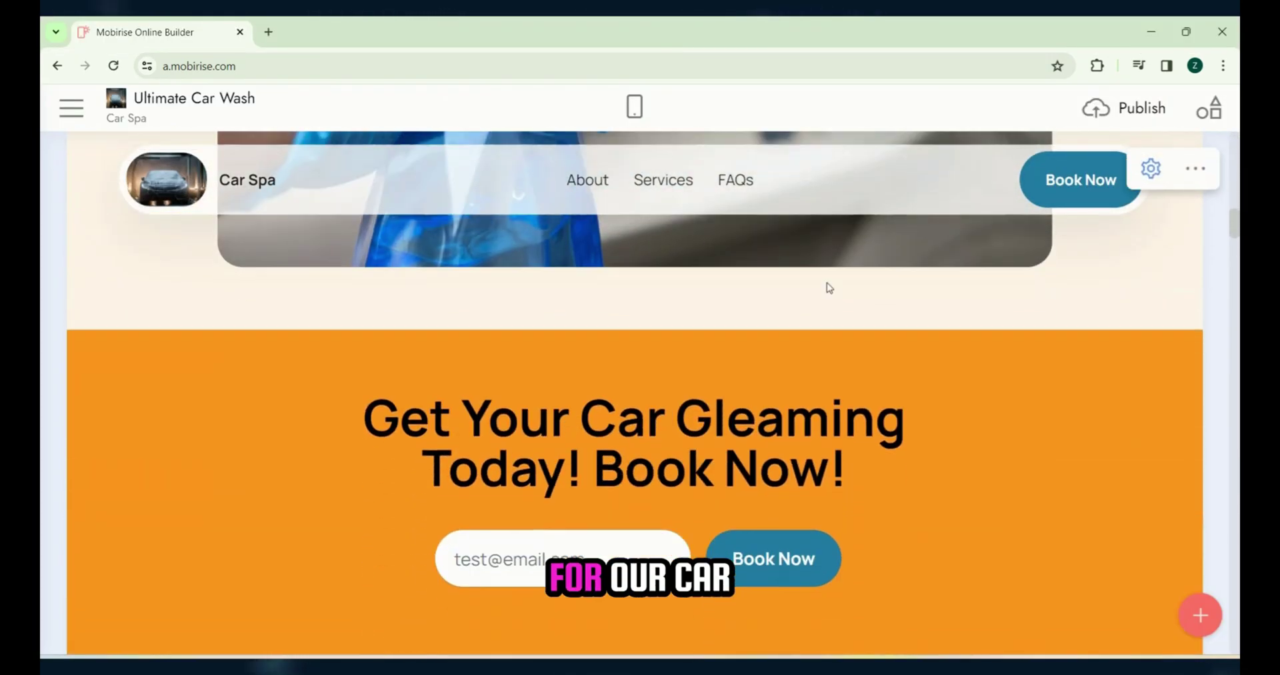
pyautogui.scroll(-10, 829, 287)
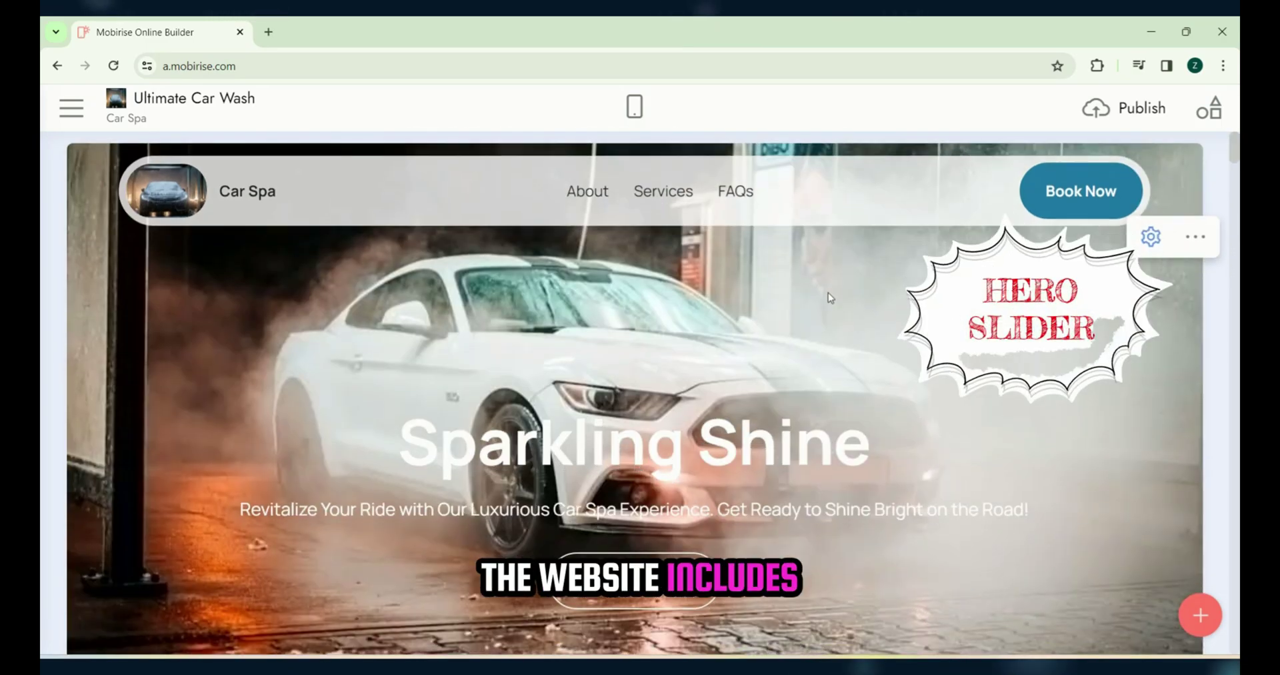
pyautogui.scroll(-3, 829, 294)
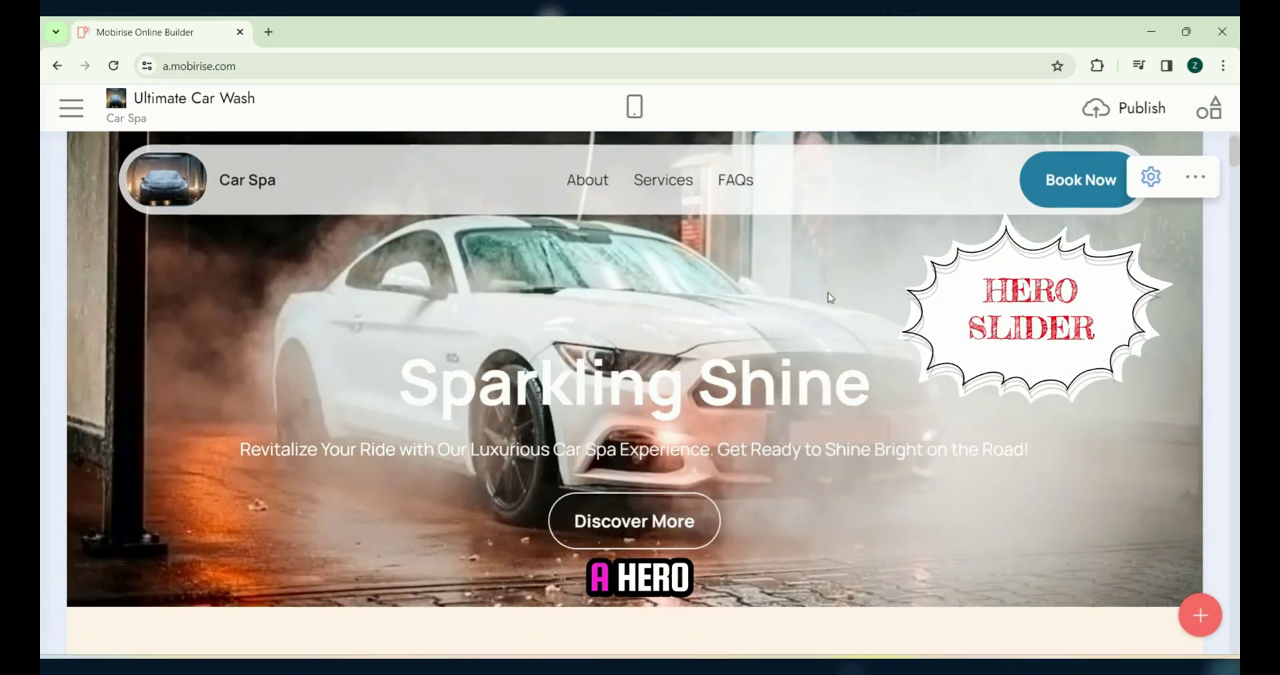
pyautogui.scroll(-5, 828, 298)
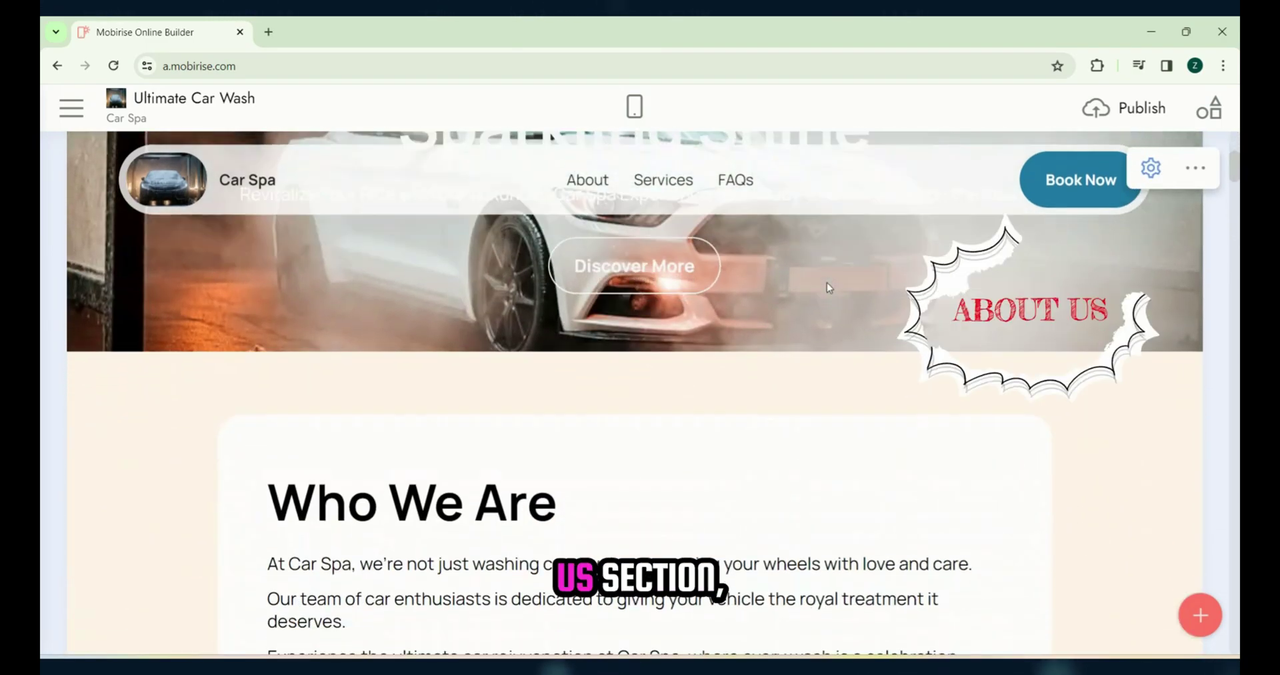
pyautogui.scroll(-8, 829, 287)
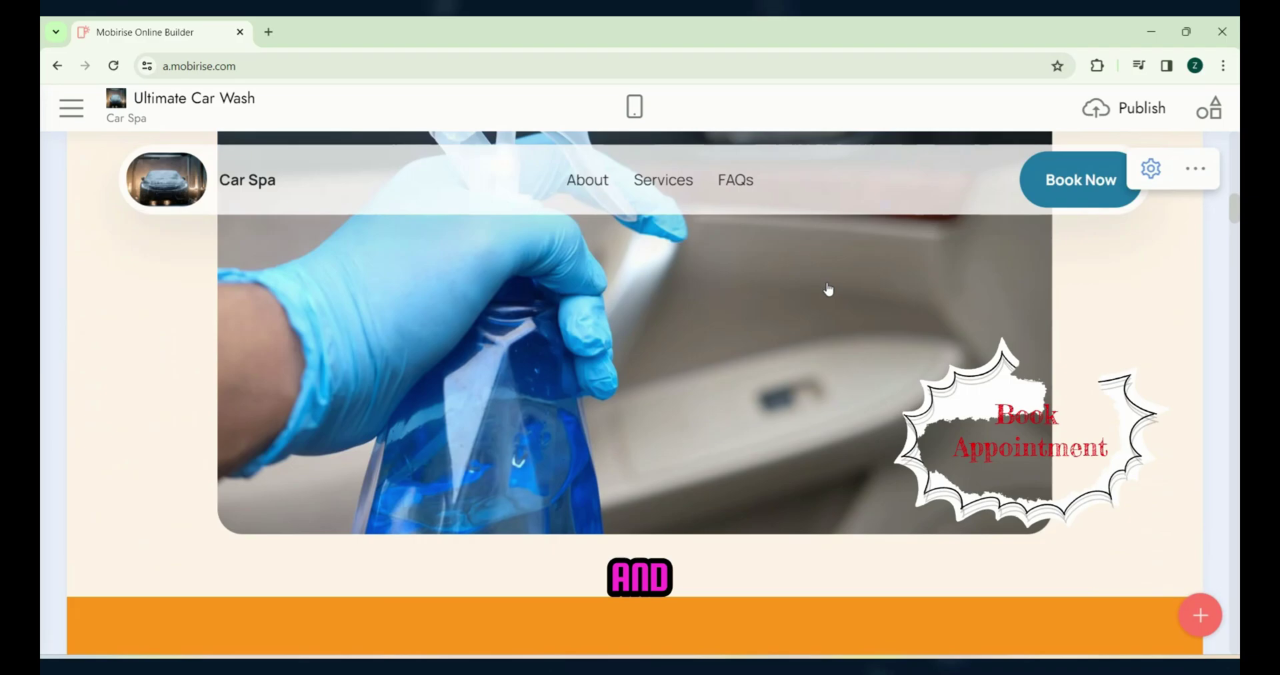
pyautogui.scroll(-8, 829, 287)
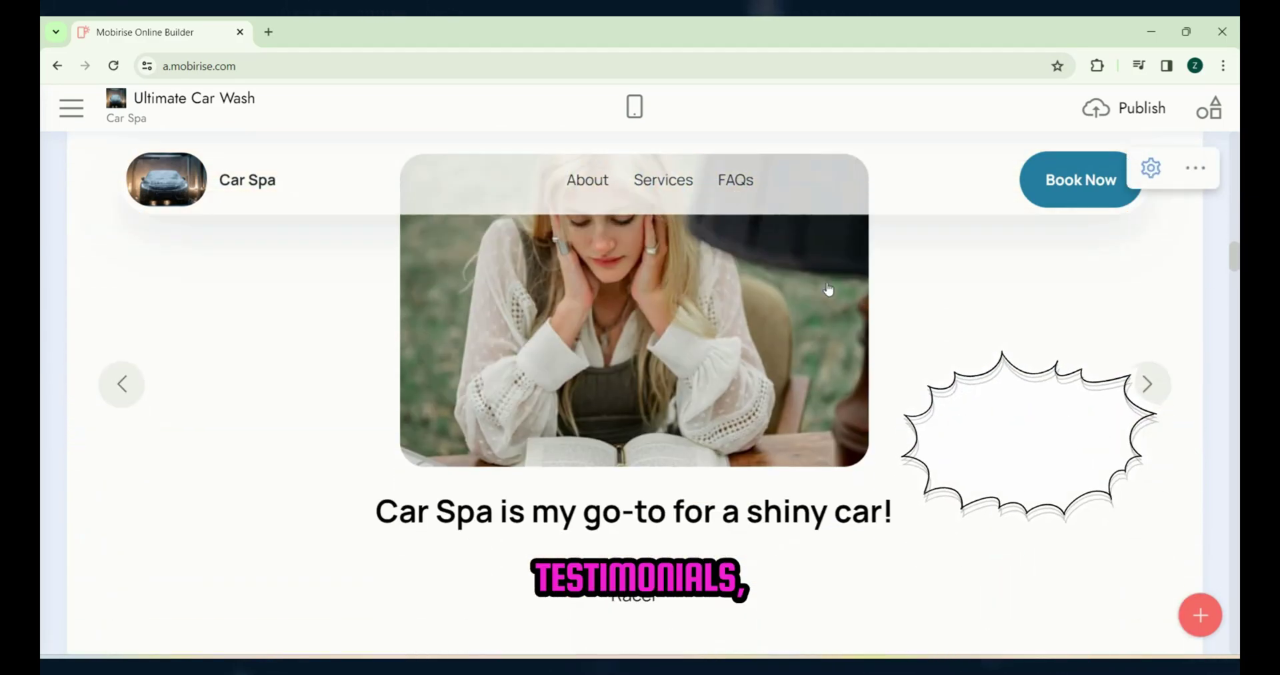
pyautogui.scroll(-3, 829, 289)
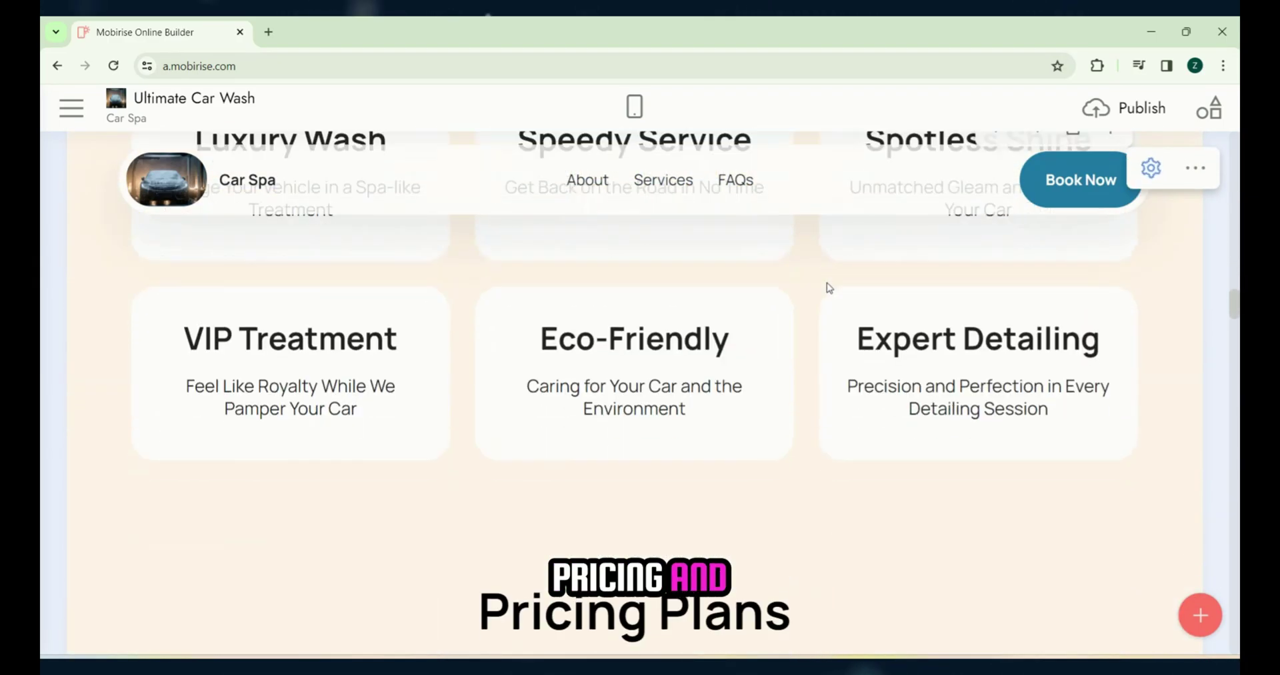
pyautogui.scroll(-5, 829, 287)
pyautogui.scroll(5, 829, 287)
pyautogui.scroll(-12, 828, 286)
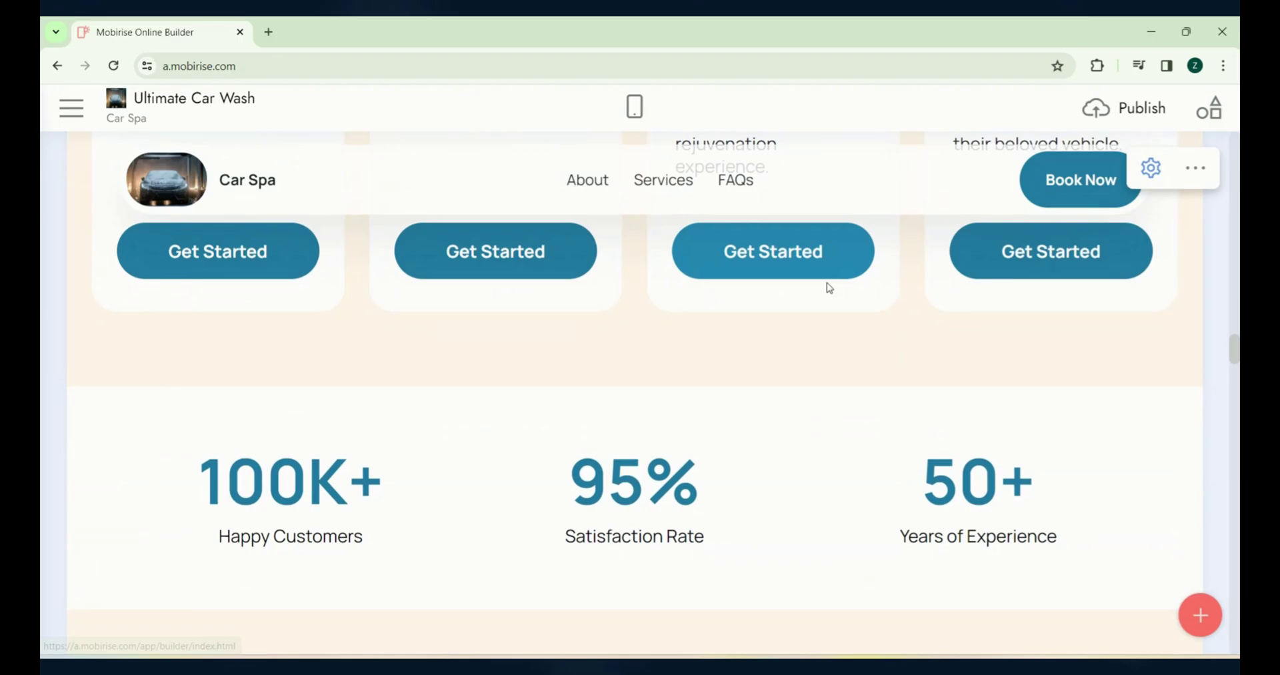
pyautogui.scroll(-12, 830, 288)
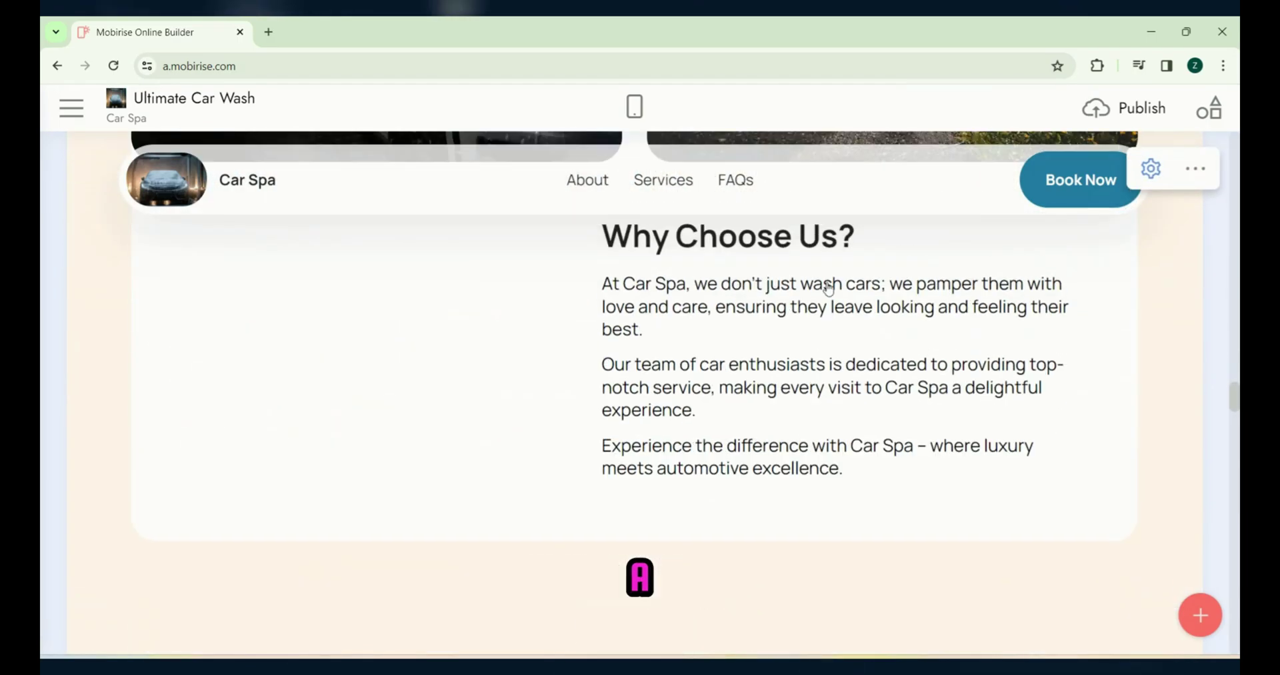
pyautogui.scroll(-15, 829, 289)
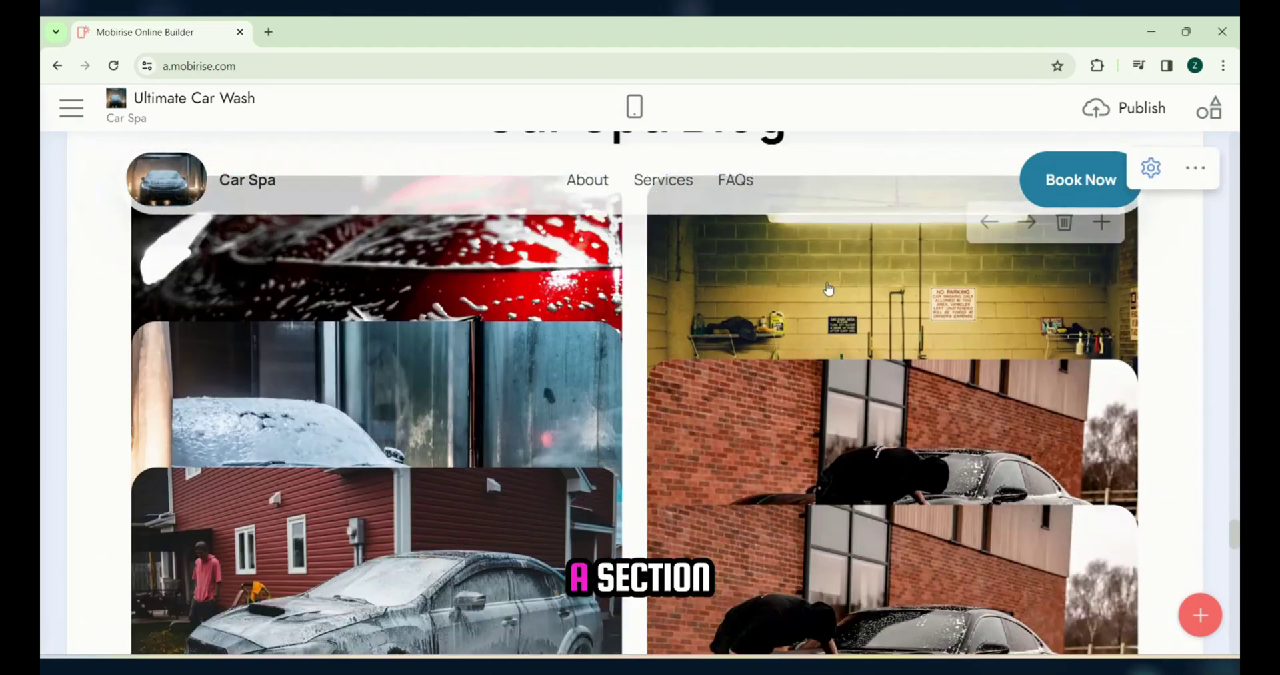
pyautogui.scroll(-10, 829, 288)
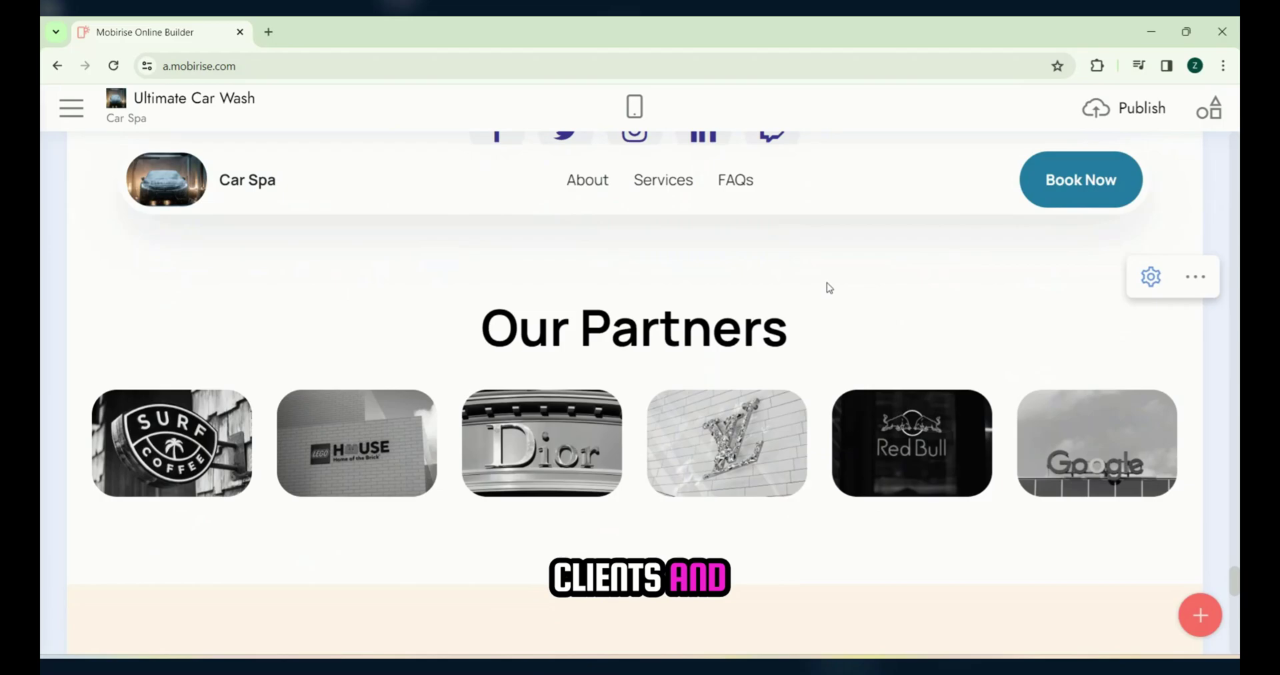
pyautogui.scroll(-8, 830, 288)
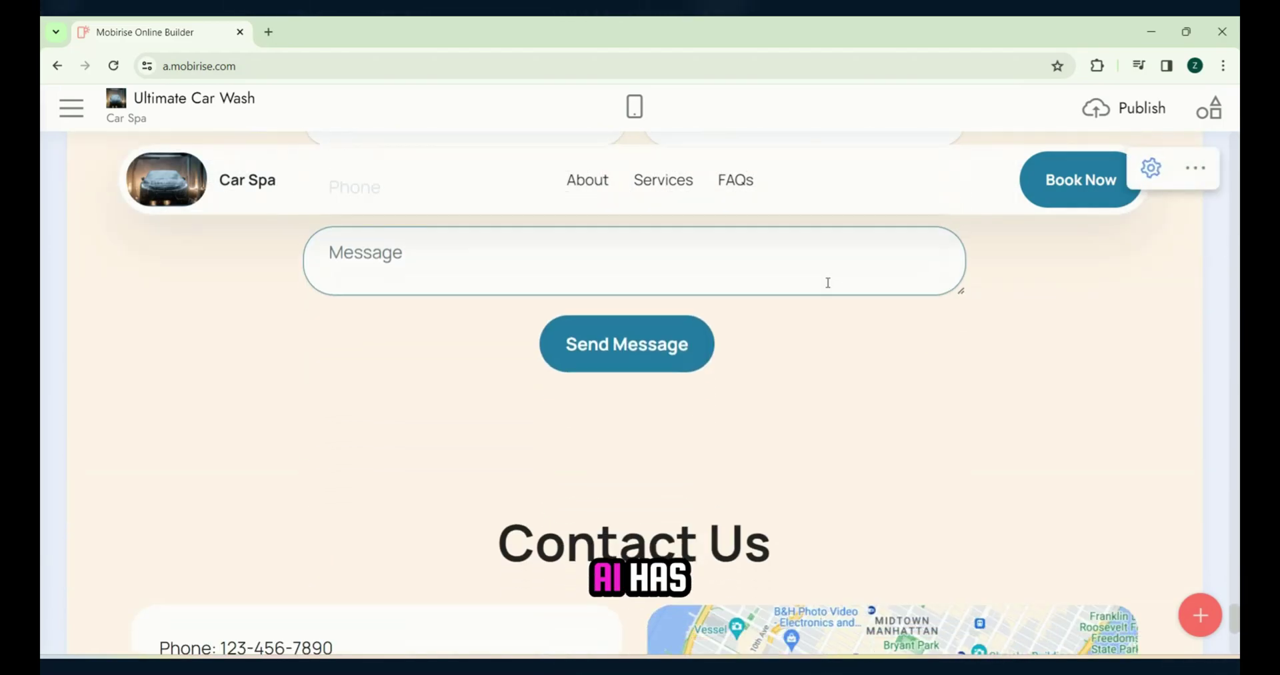
pyautogui.scroll(-5, 828, 286)
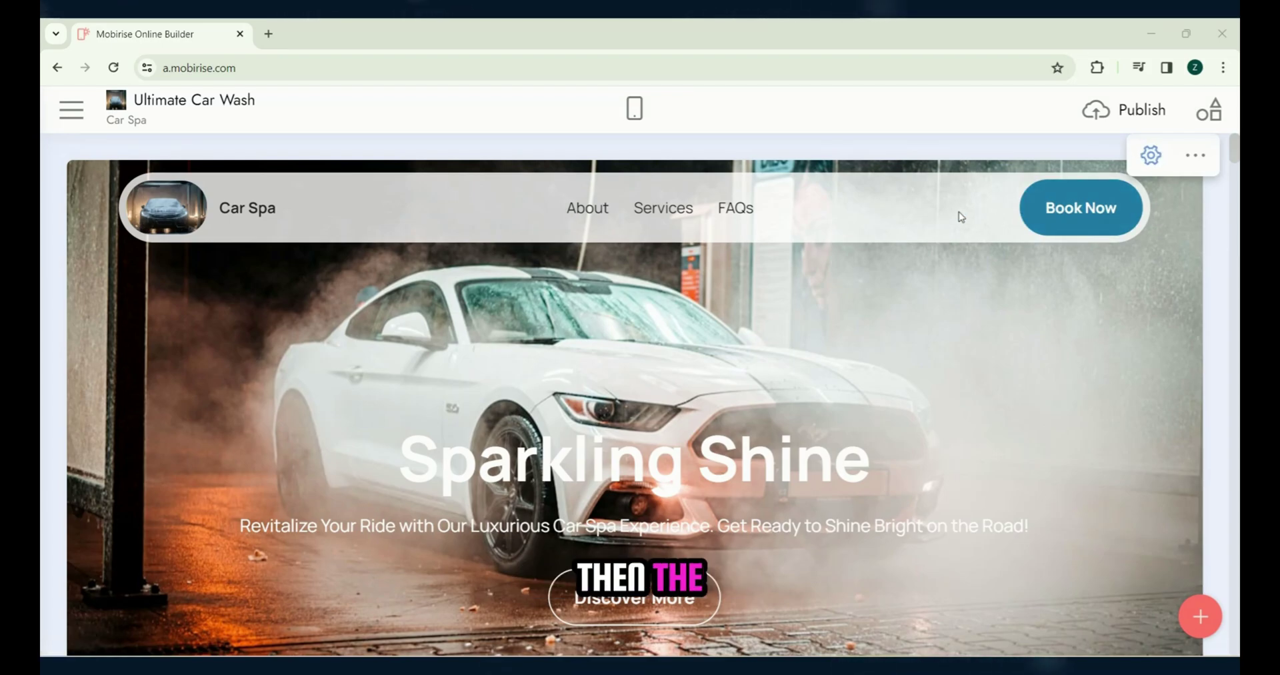
# Step: Right-align the header menu links beside Book Now through the navbar's Block Parameters
pyautogui.click(1152, 156)
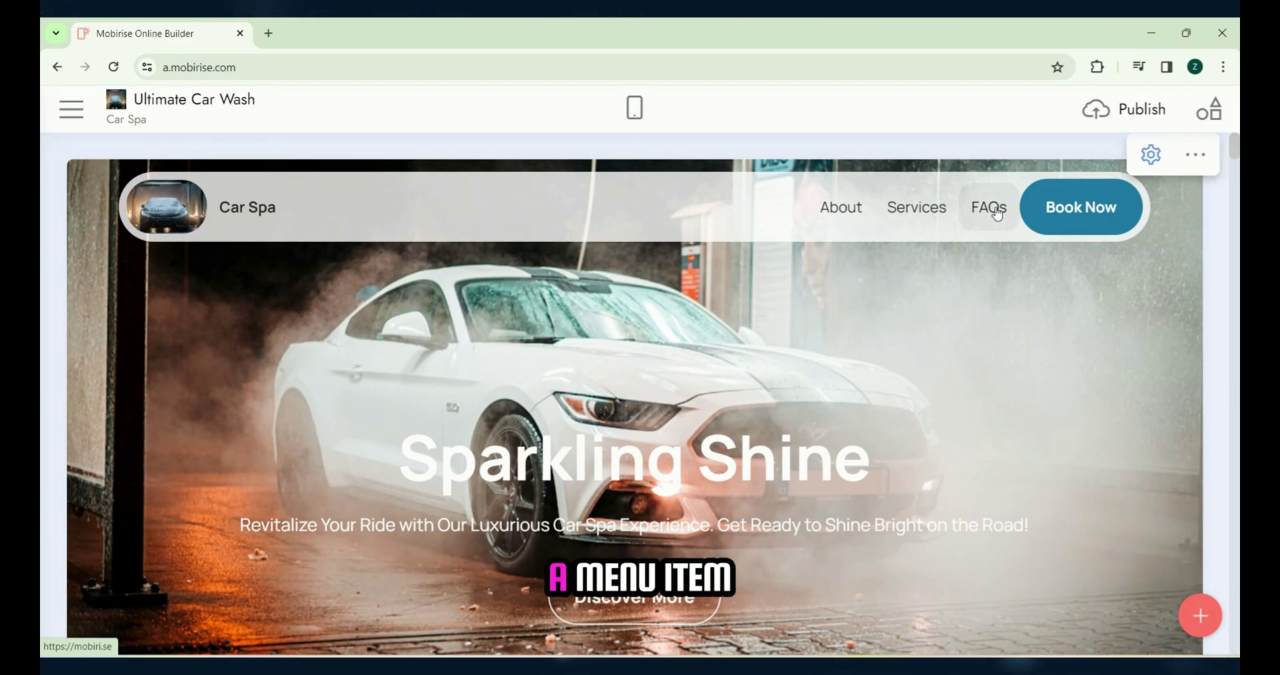
# Step: Rename the first menu item to About Us and link it to the about-me block
pyautogui.click(997, 212)
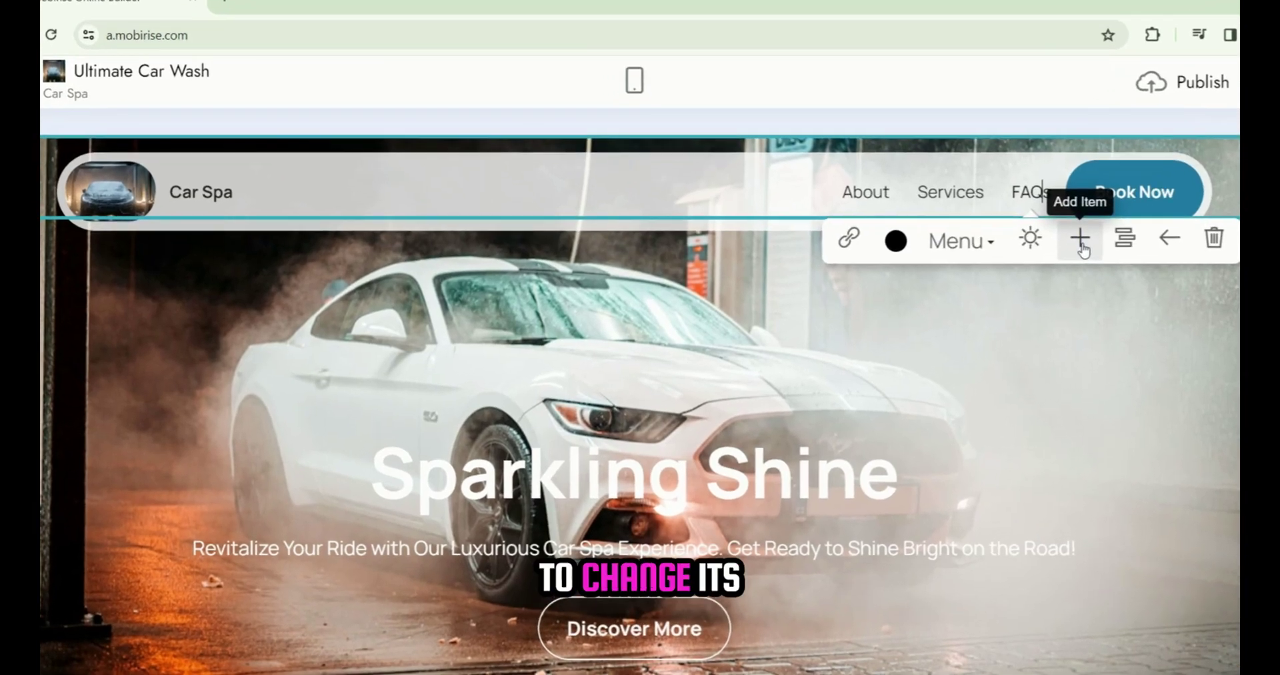
pyautogui.click(875, 196)
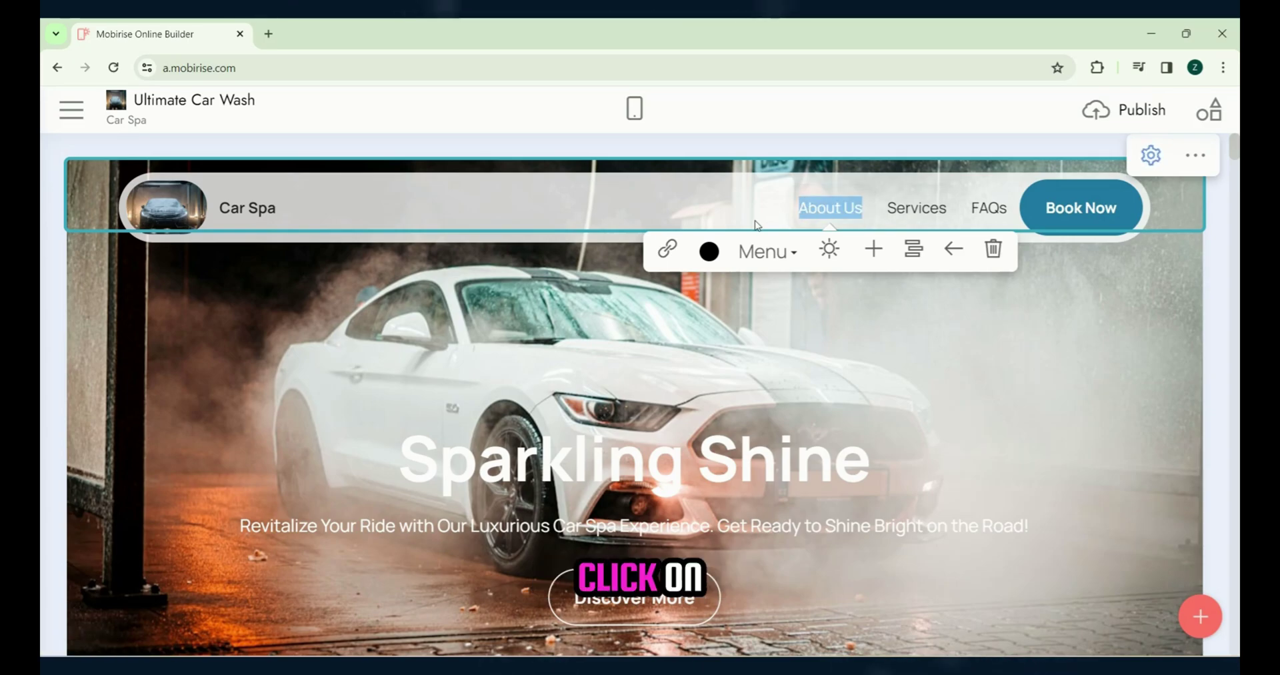
pyautogui.click(668, 249)
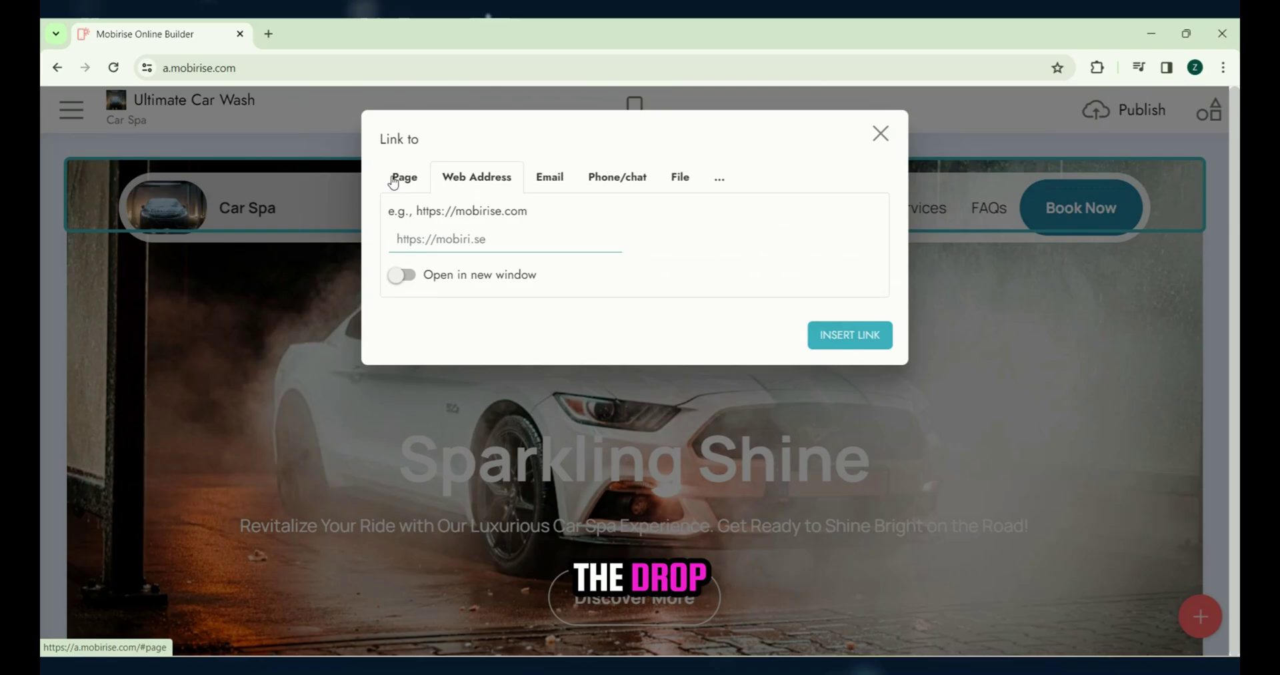
pyautogui.click(726, 247)
pyautogui.click(728, 291)
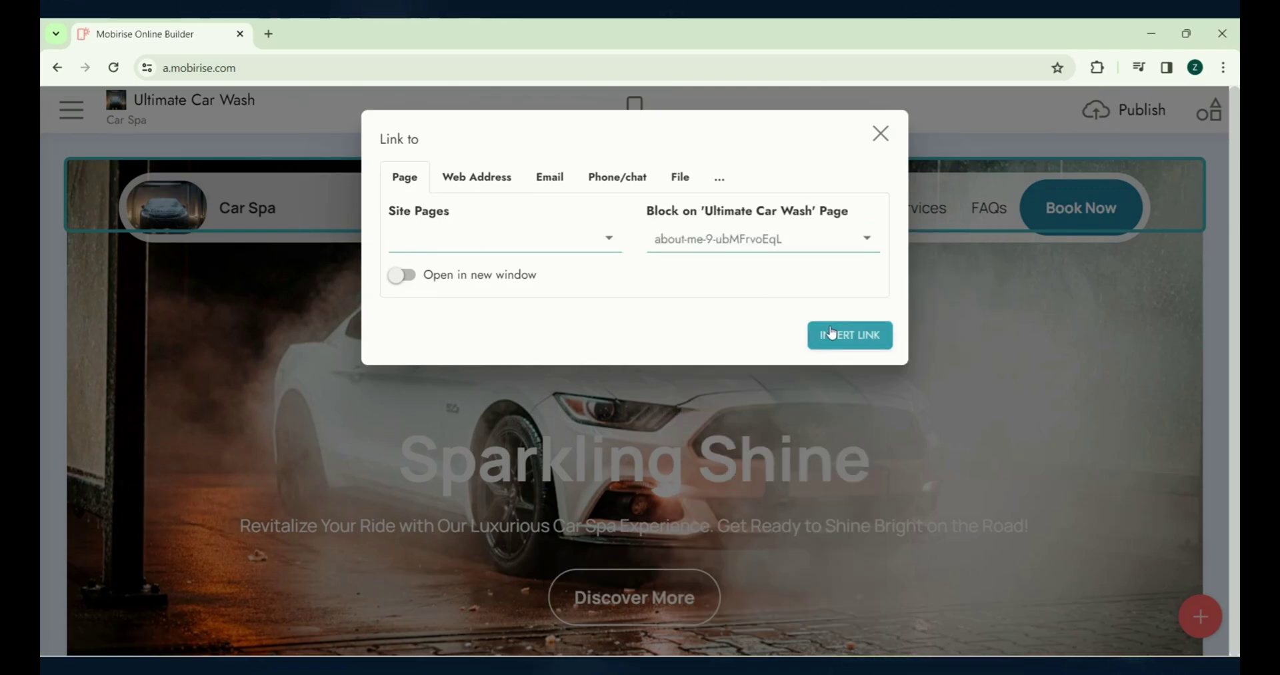
pyautogui.click(850, 334)
pyautogui.scroll(-5, 1176, 630)
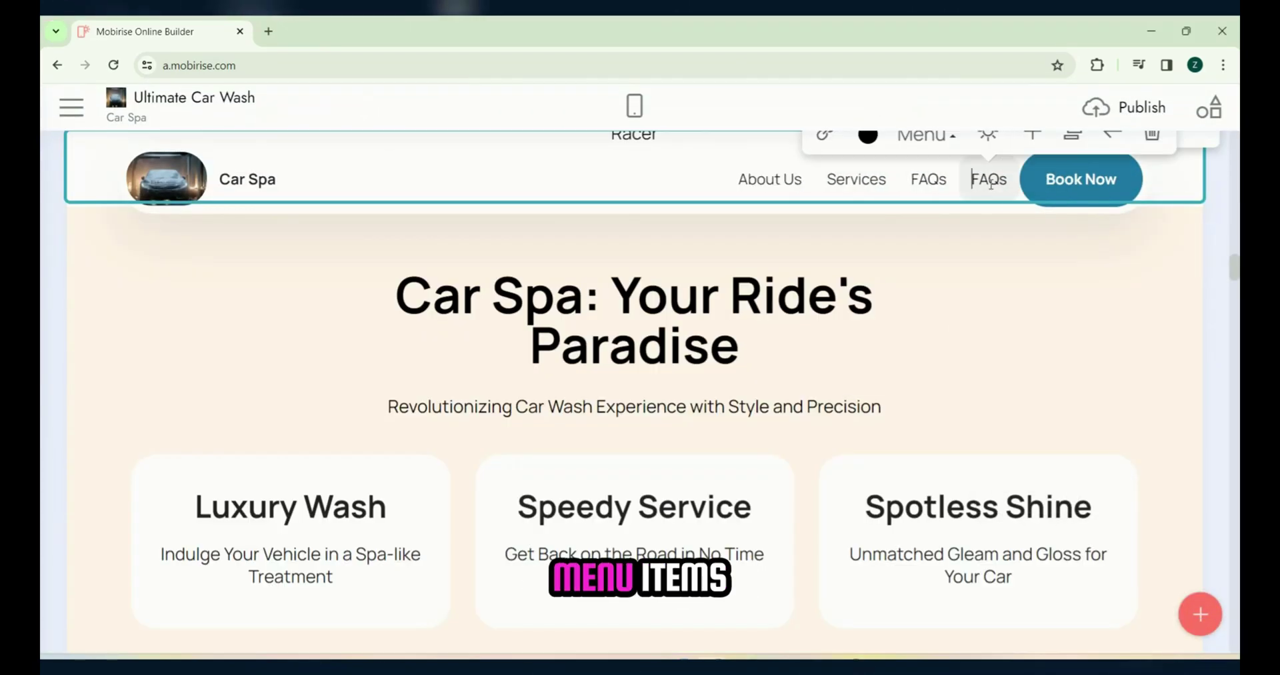
# Step: Rename a duplicate FAQs item to 'Why Choose Us', link it to its block, and add more menu items
pyautogui.doubleClick(989, 180)
pyautogui.write('Why Choose Us')
pyautogui.moveTo(1007, 180); pyautogui.dragTo(917, 180)
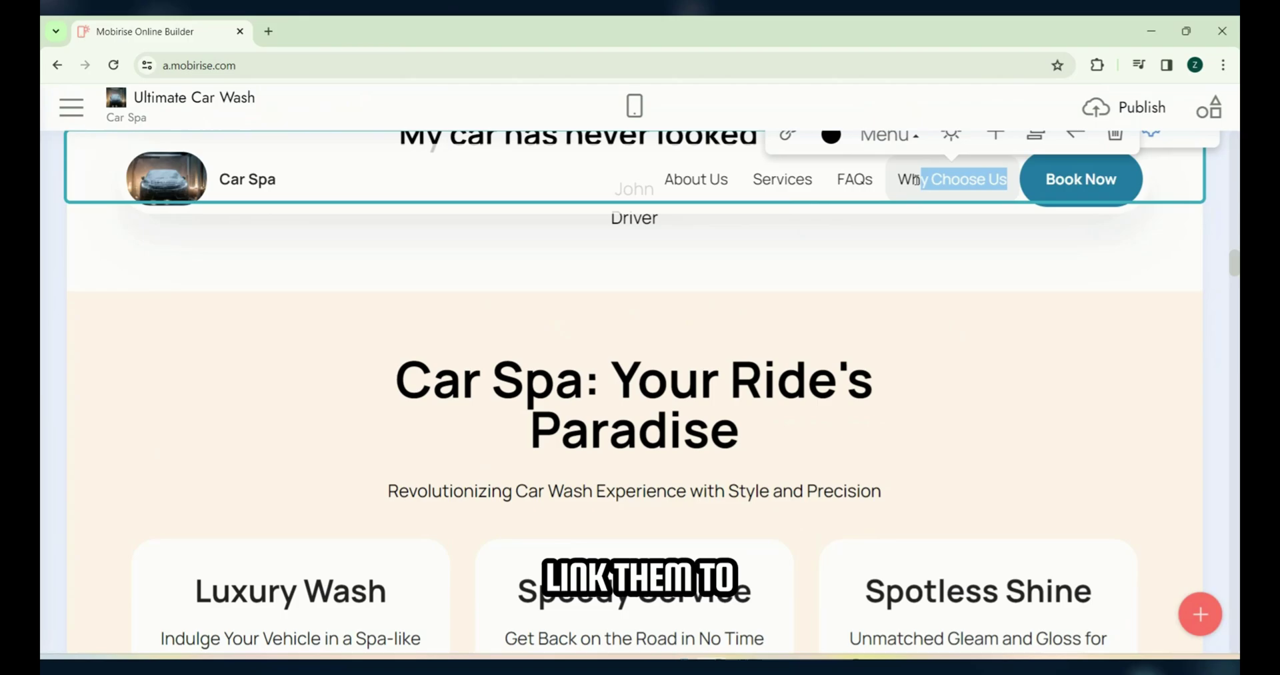
pyautogui.click(788, 214)
pyautogui.click(407, 176)
pyautogui.click(764, 235)
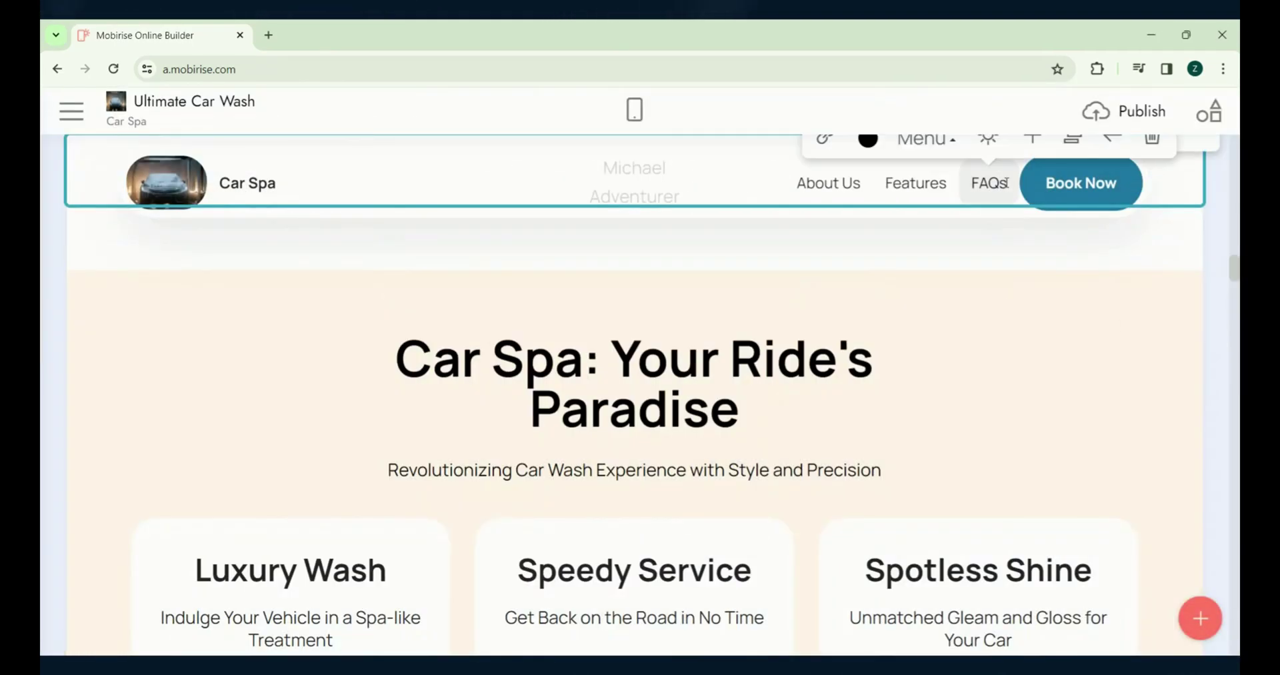
pyautogui.click(1031, 141)
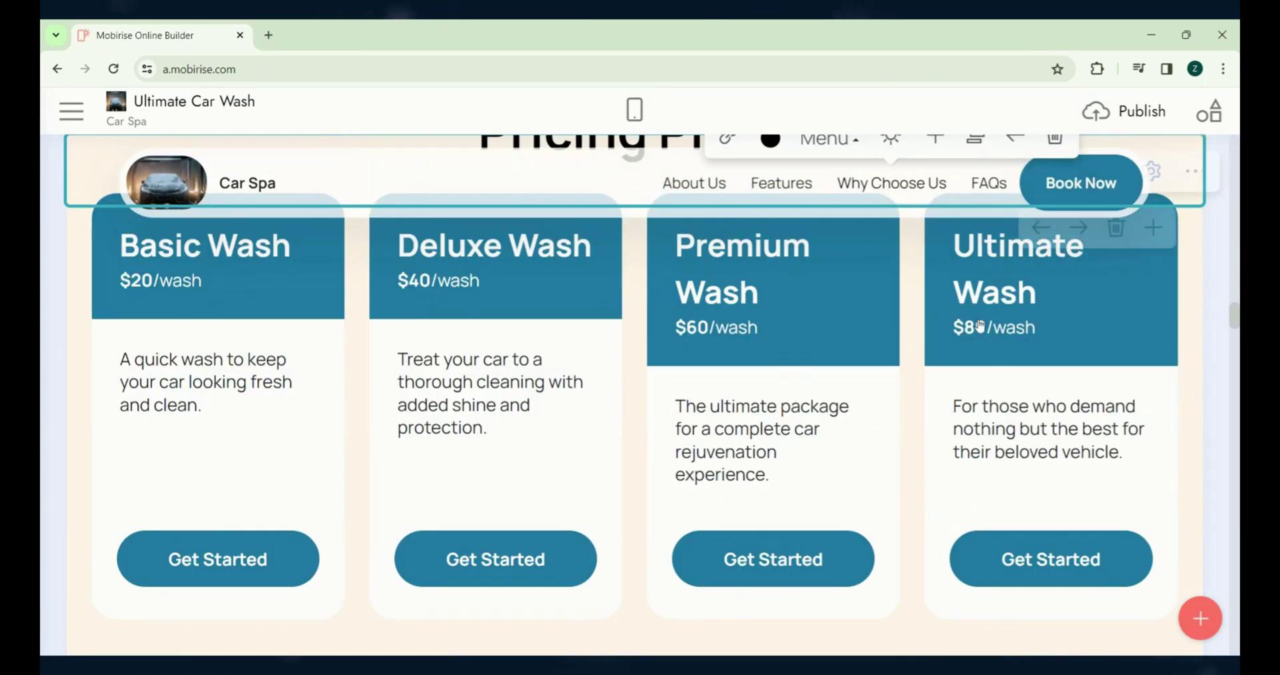
pyautogui.click(935, 139)
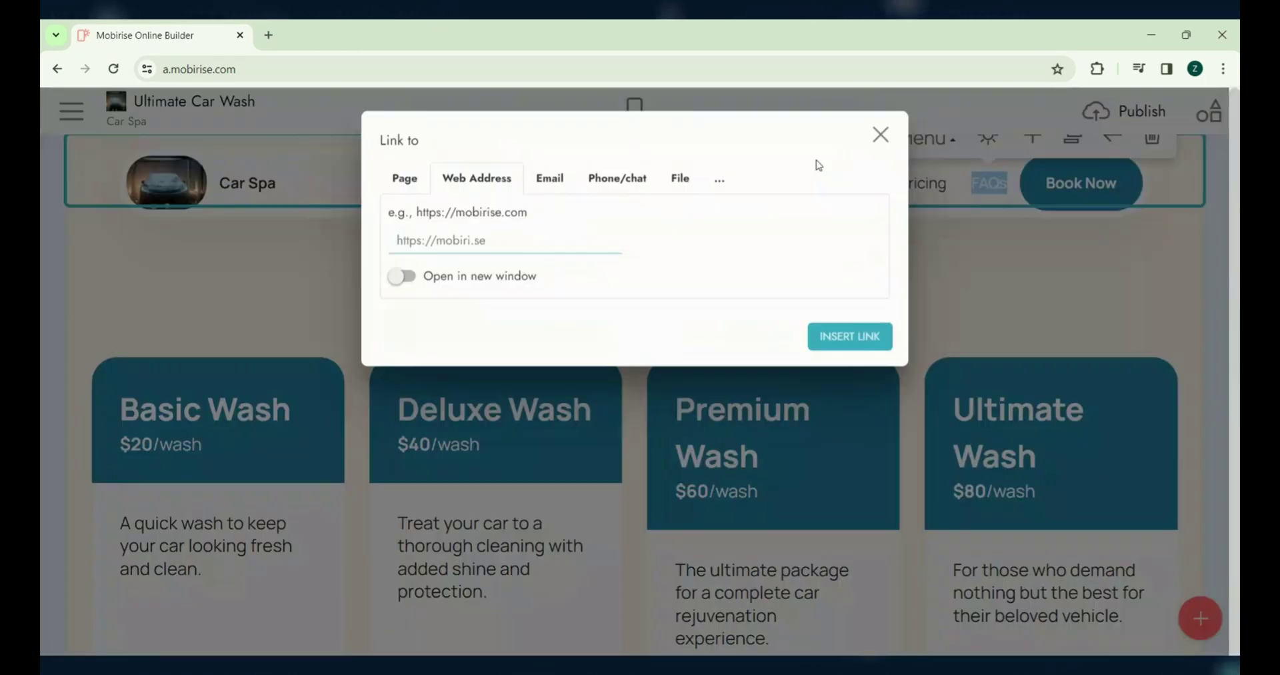
pyautogui.press('Escape')
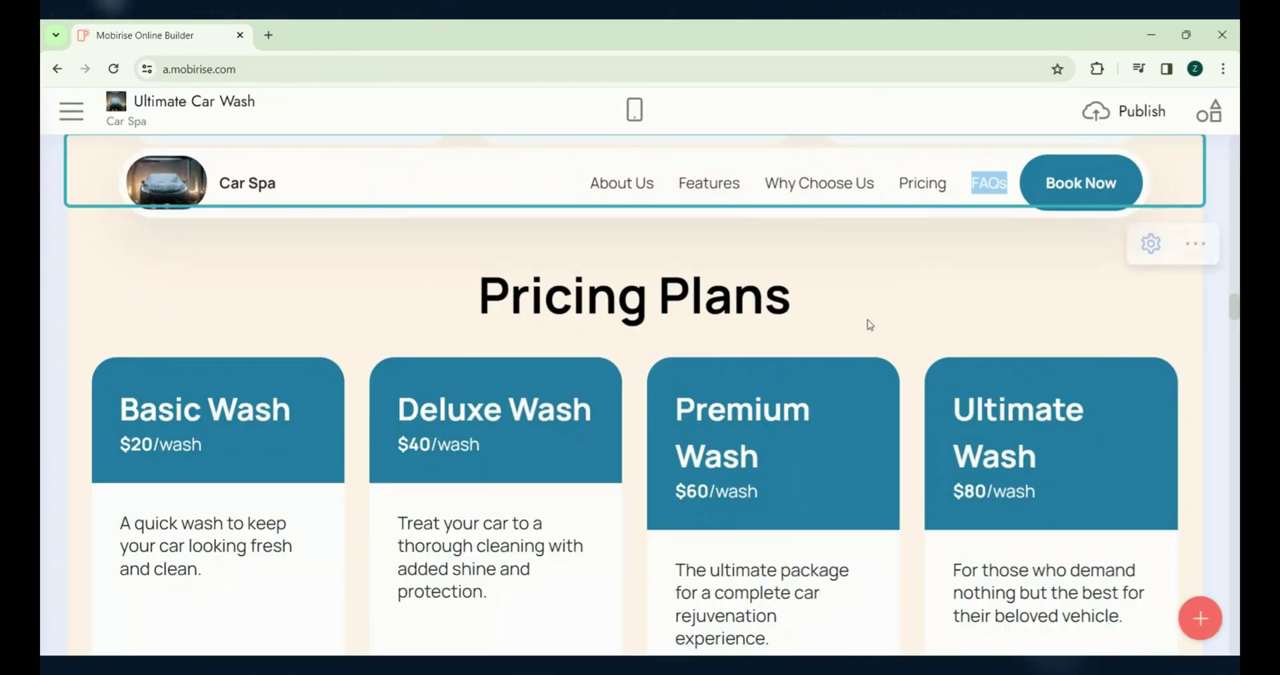
# Step: Remove the leftover duplicate menu item and link Book Now to the contact-form-3 block
pyautogui.click(1152, 139)
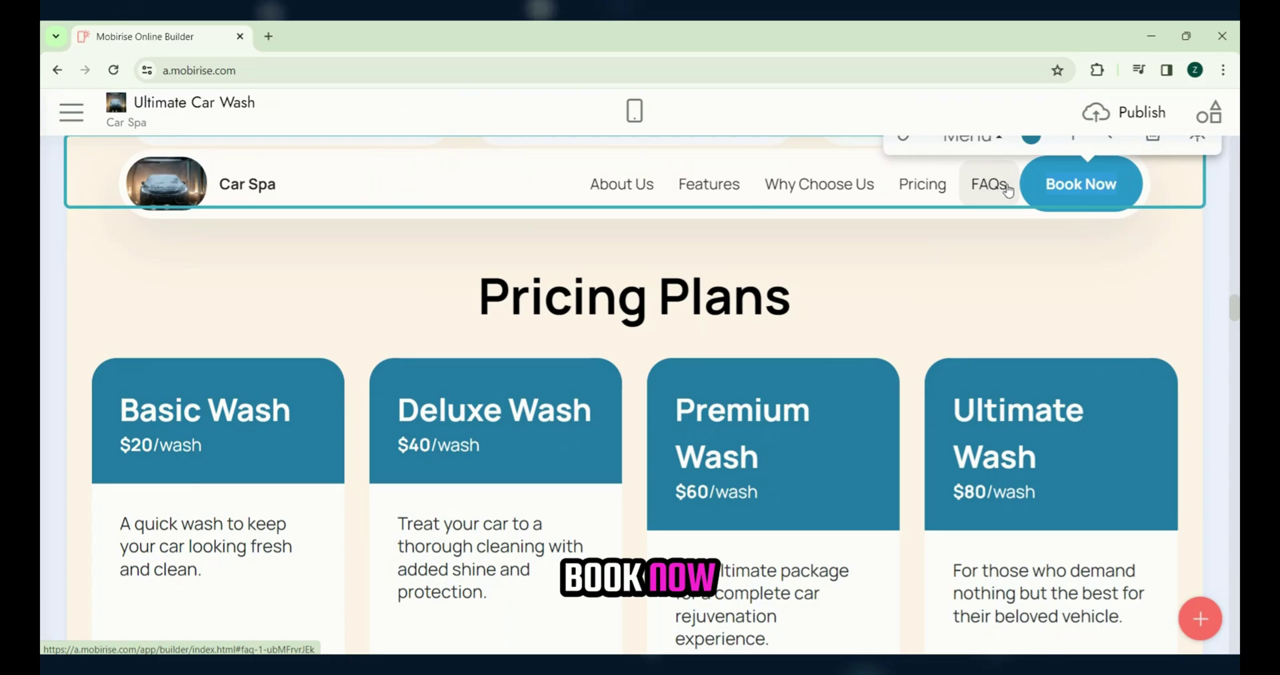
pyautogui.click(908, 146)
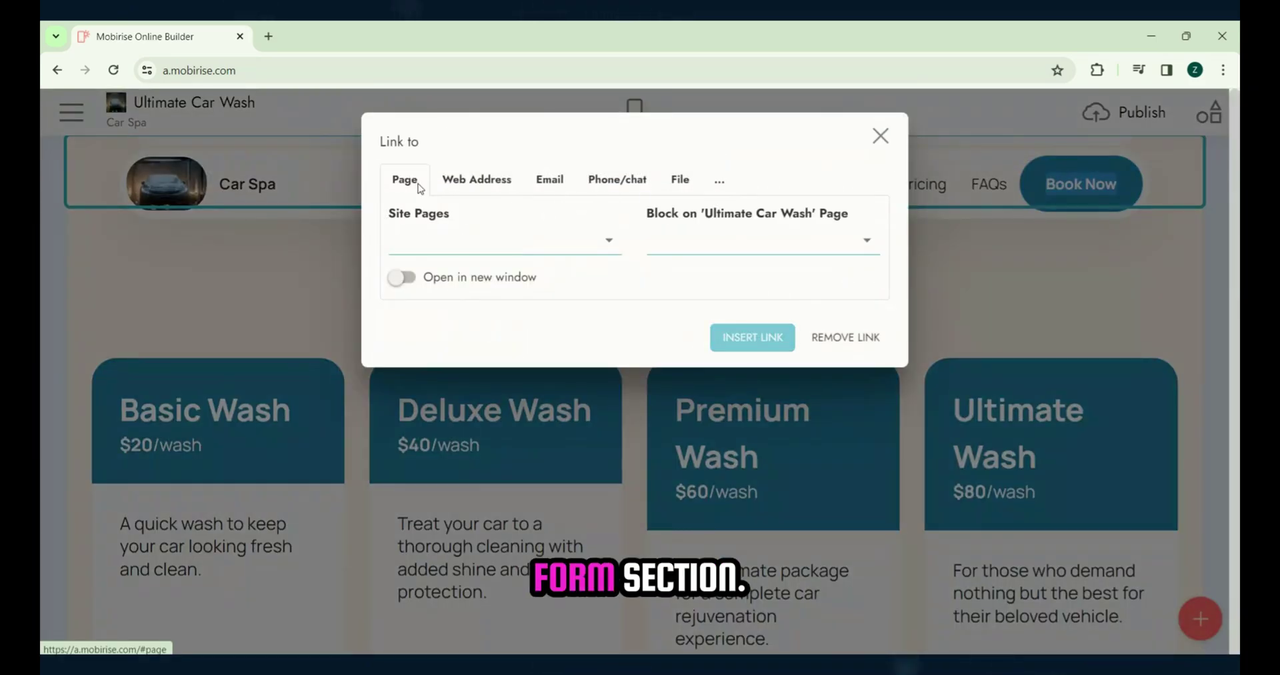
pyautogui.click(763, 242)
pyautogui.scroll(-2, 780, 567)
pyautogui.click(778, 586)
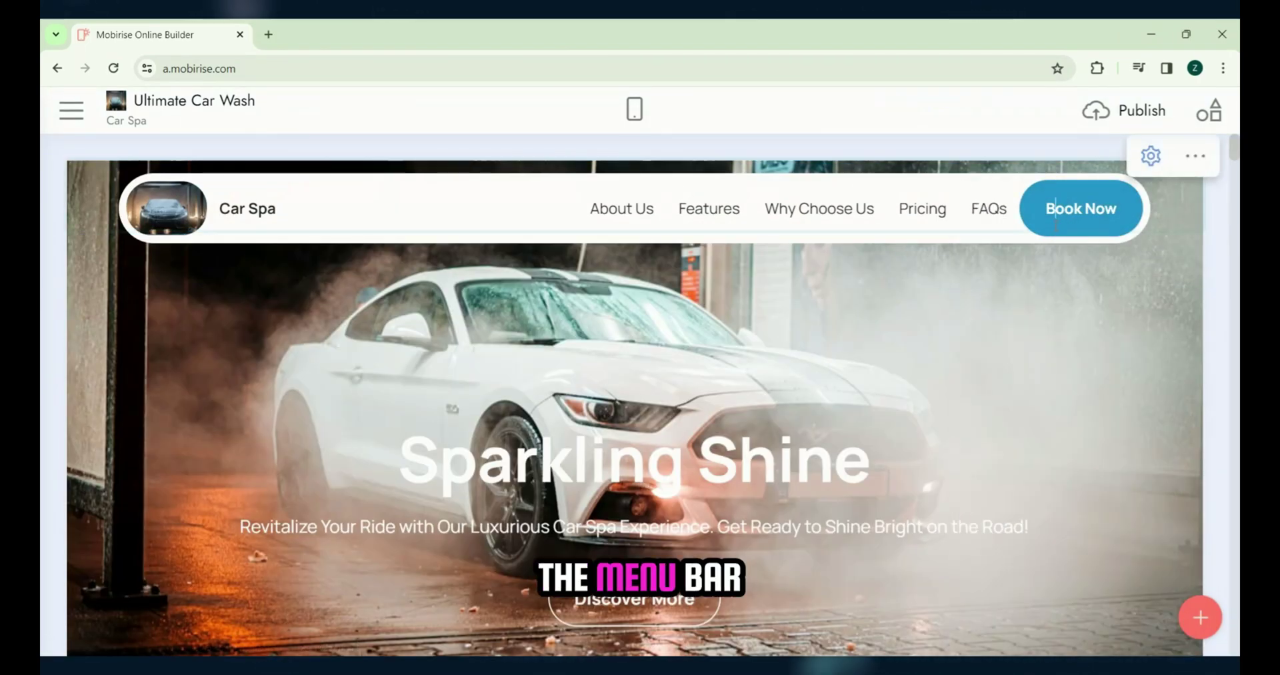
# Step: Set the Site Styles colour for buttons and links to red
pyautogui.click(1055, 212)
pyautogui.click(1031, 254)
pyautogui.click(1106, 494)
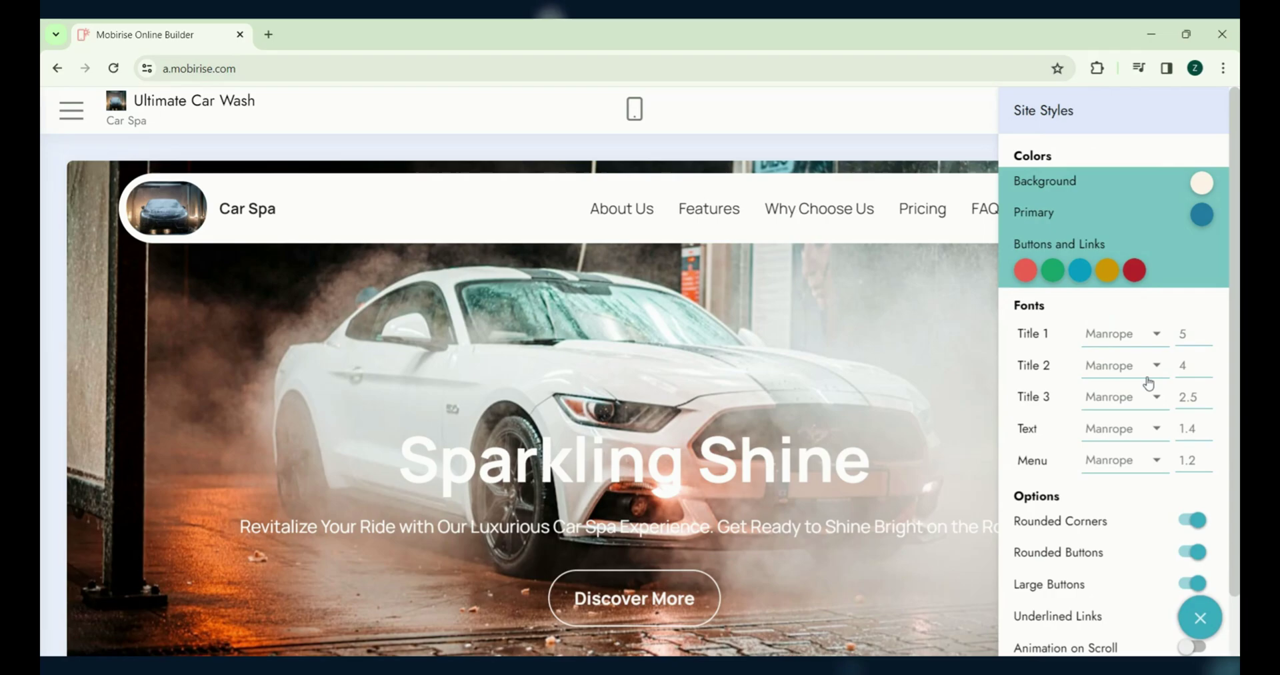
pyautogui.click(1204, 208)
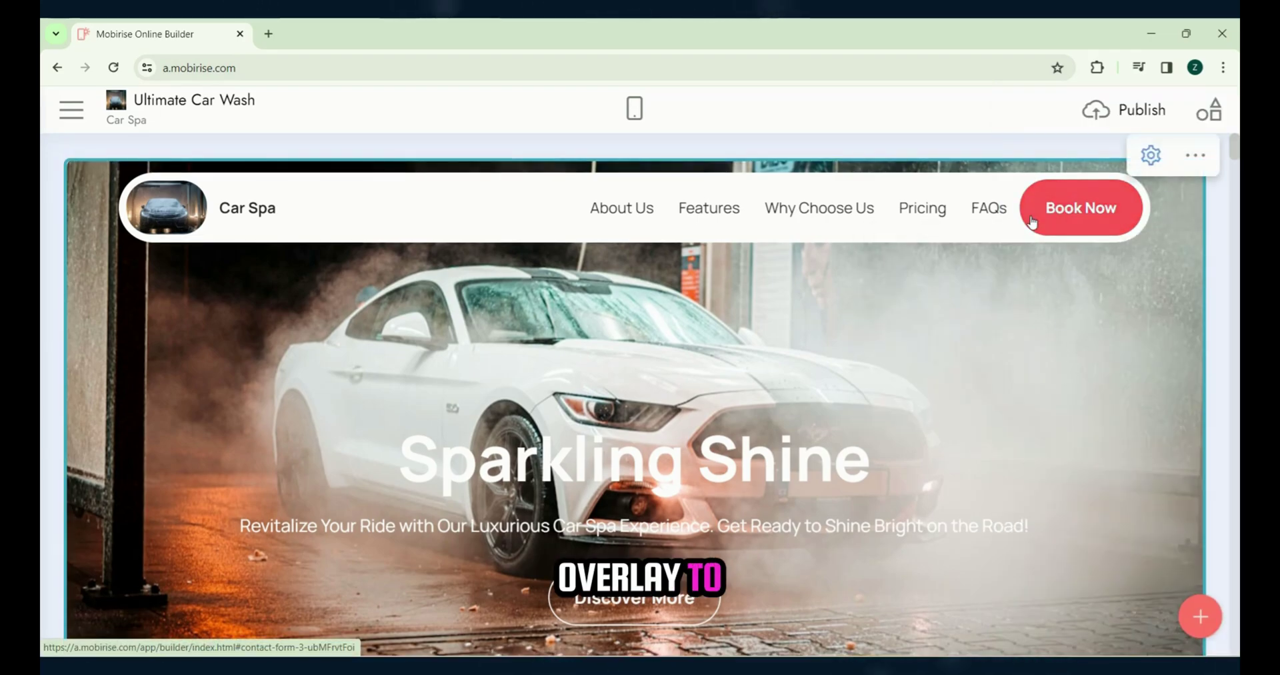
# Step: Enable the Overlay in the hero block's parameters to darken its photo
pyautogui.scroll(-1, 953, 334)
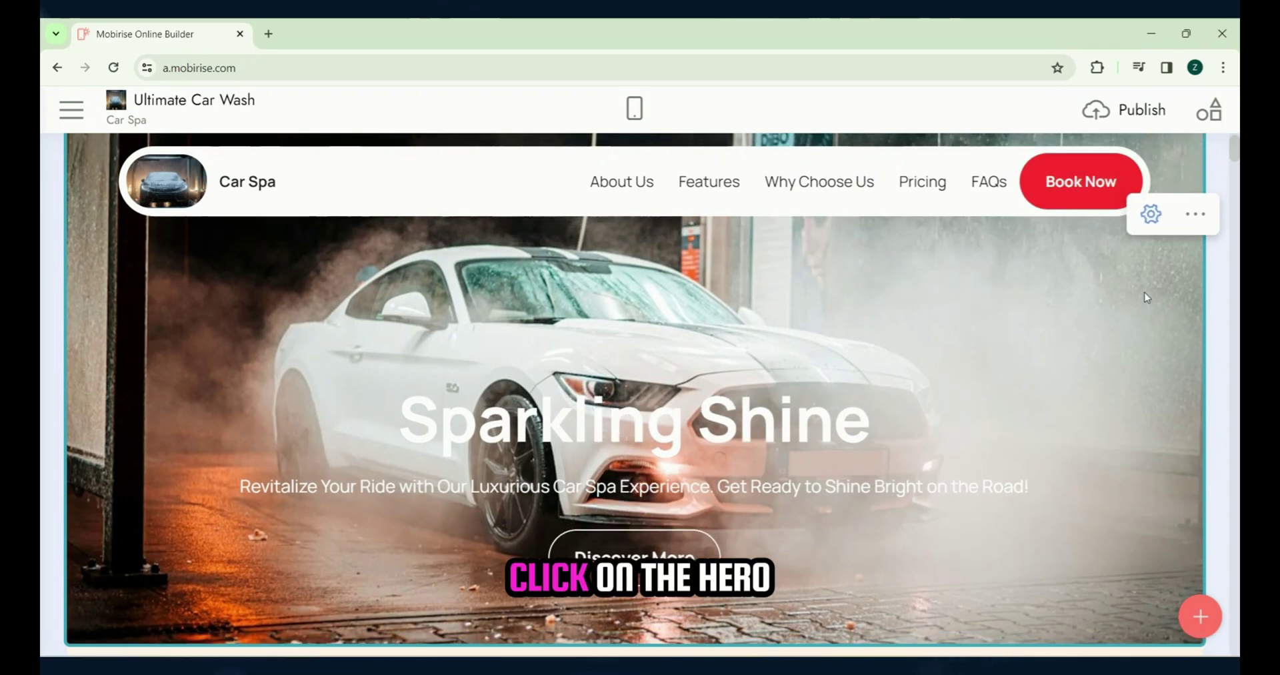
pyautogui.scroll(1, 1147, 297)
pyautogui.click(1151, 240)
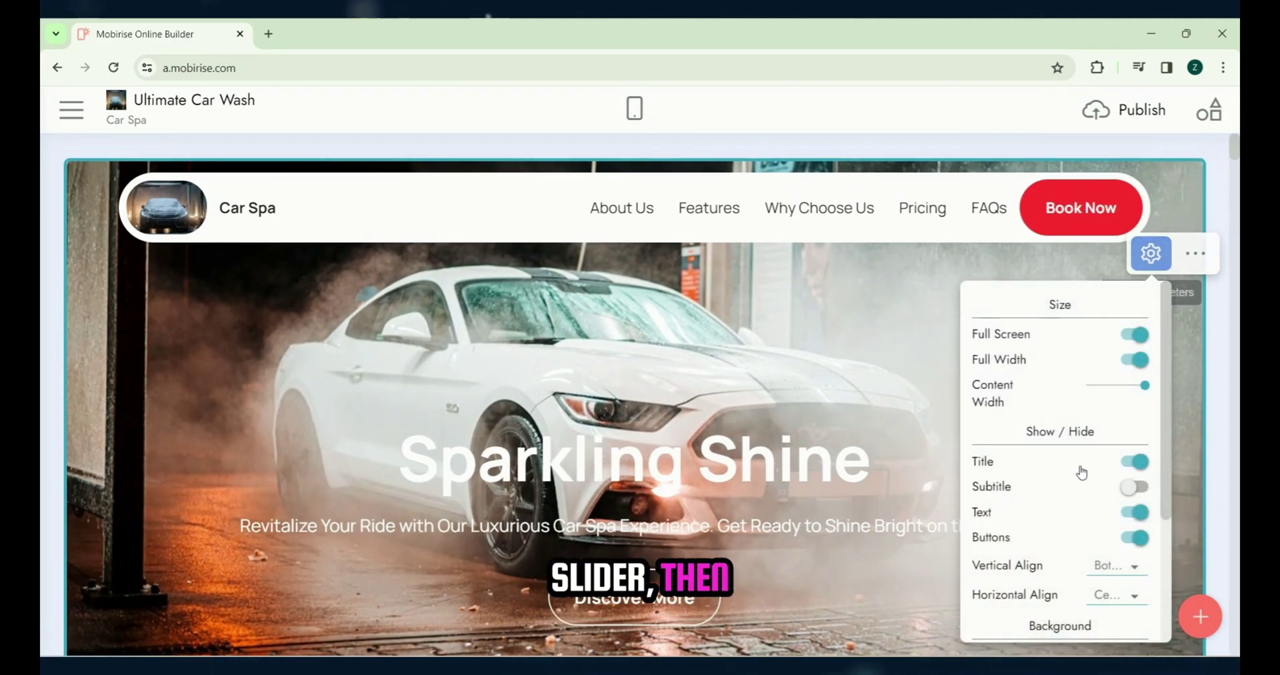
pyautogui.scroll(-2, 1038, 587)
pyautogui.scroll(-1, 1038, 587)
pyautogui.scroll(-1, 1107, 480)
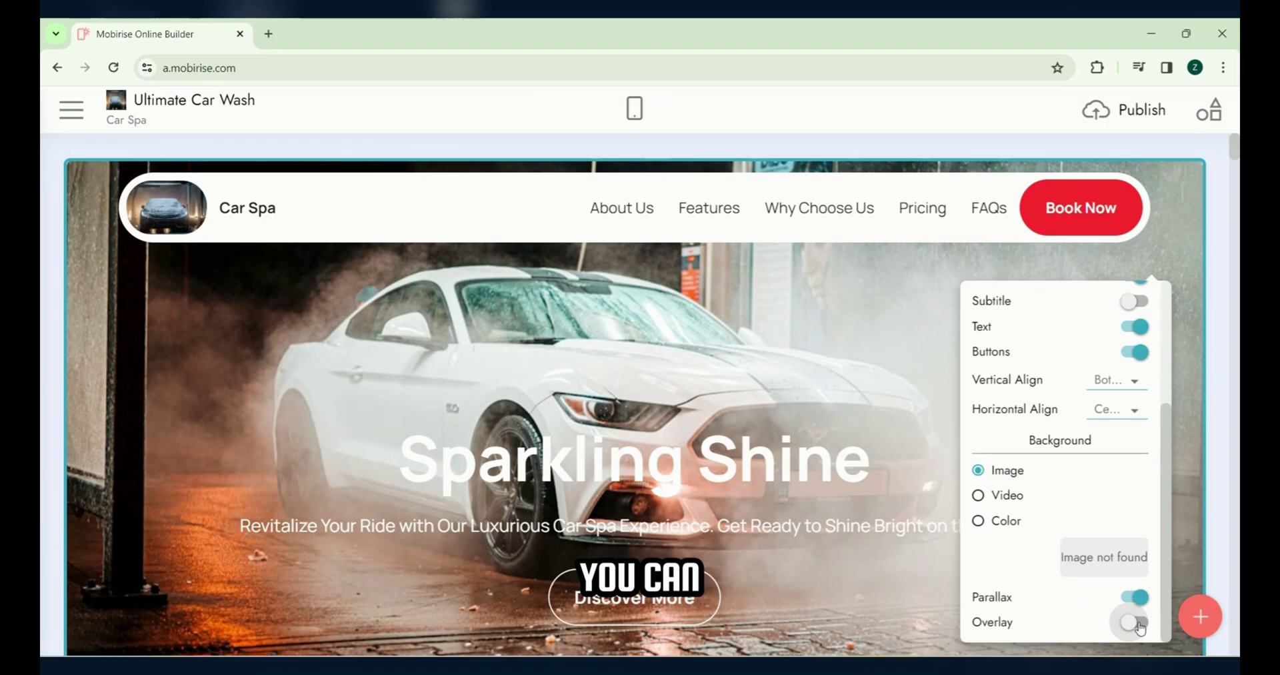
pyautogui.click(1139, 626)
# Step: Delete the old iframe embed code from the contact block's Map field
pyautogui.scroll(-2, 1127, 499)
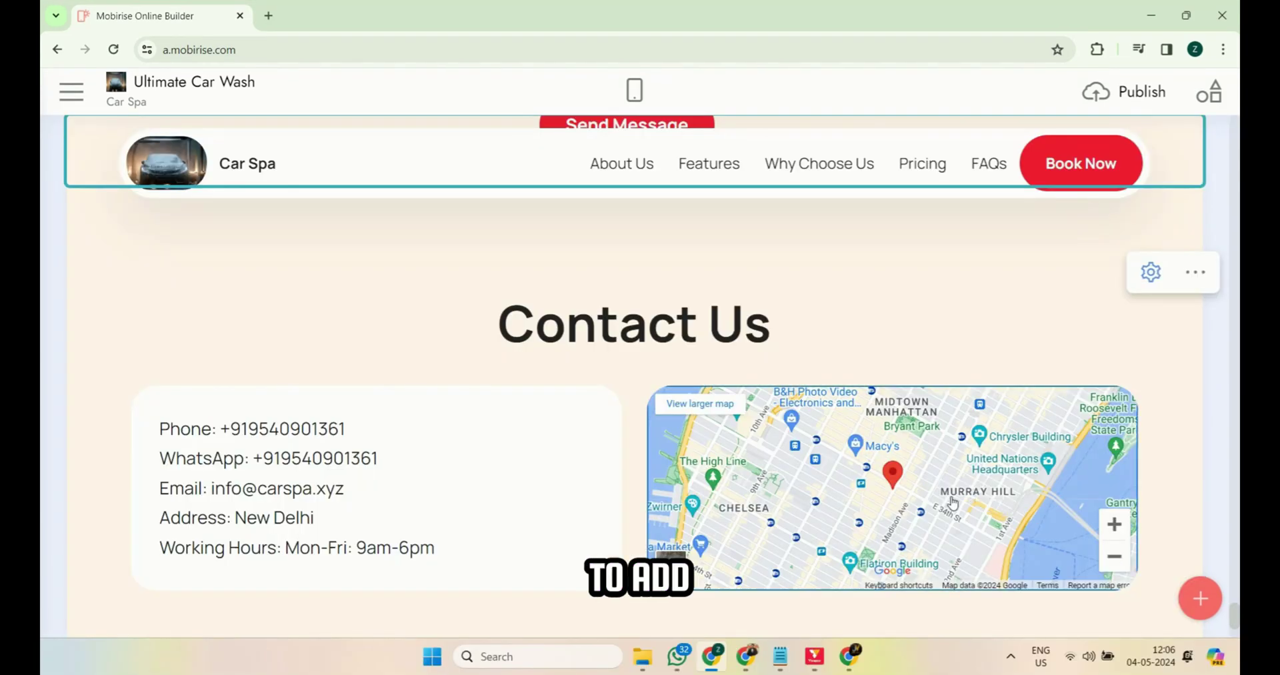
pyautogui.click(953, 497)
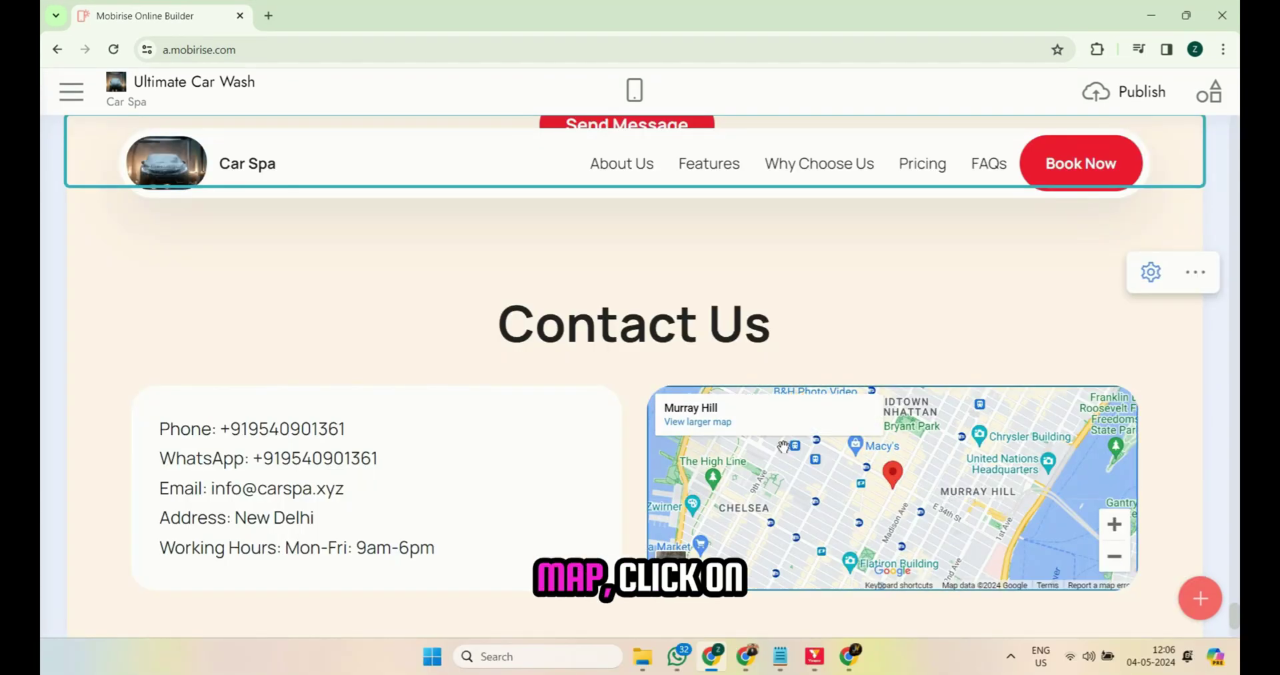
pyautogui.click(785, 447)
pyautogui.click(1150, 271)
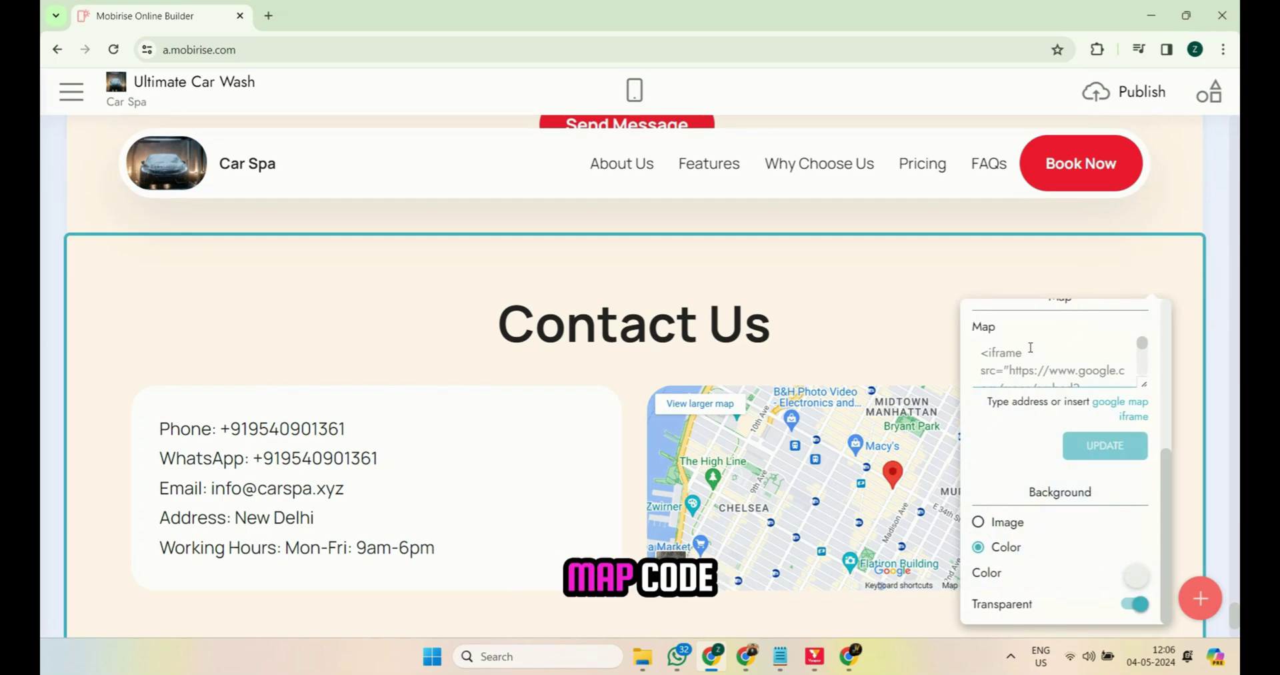
pyautogui.hotkey('ctrl', 'a')
pyautogui.press('BackSpace')
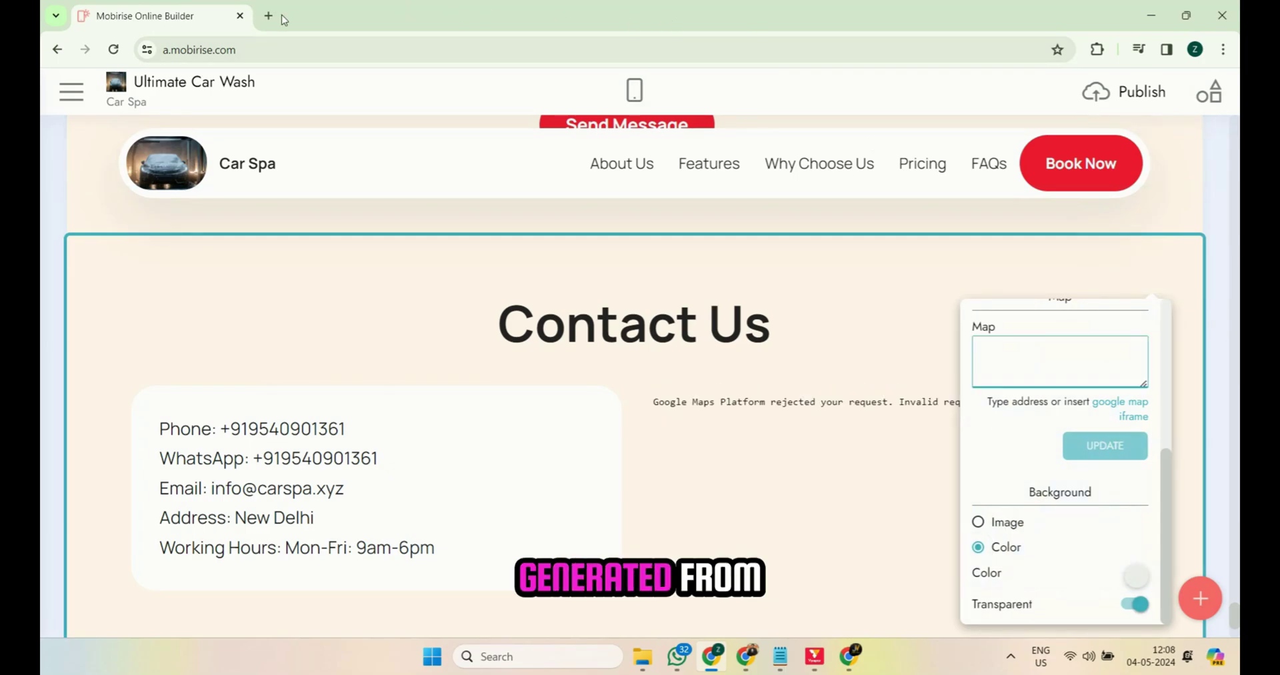
# Step: Open maps.google.com in a new tab and find FKN Technologies Pvt. Ltd
pyautogui.click(268, 15)
pyautogui.write('maps.gogole.')
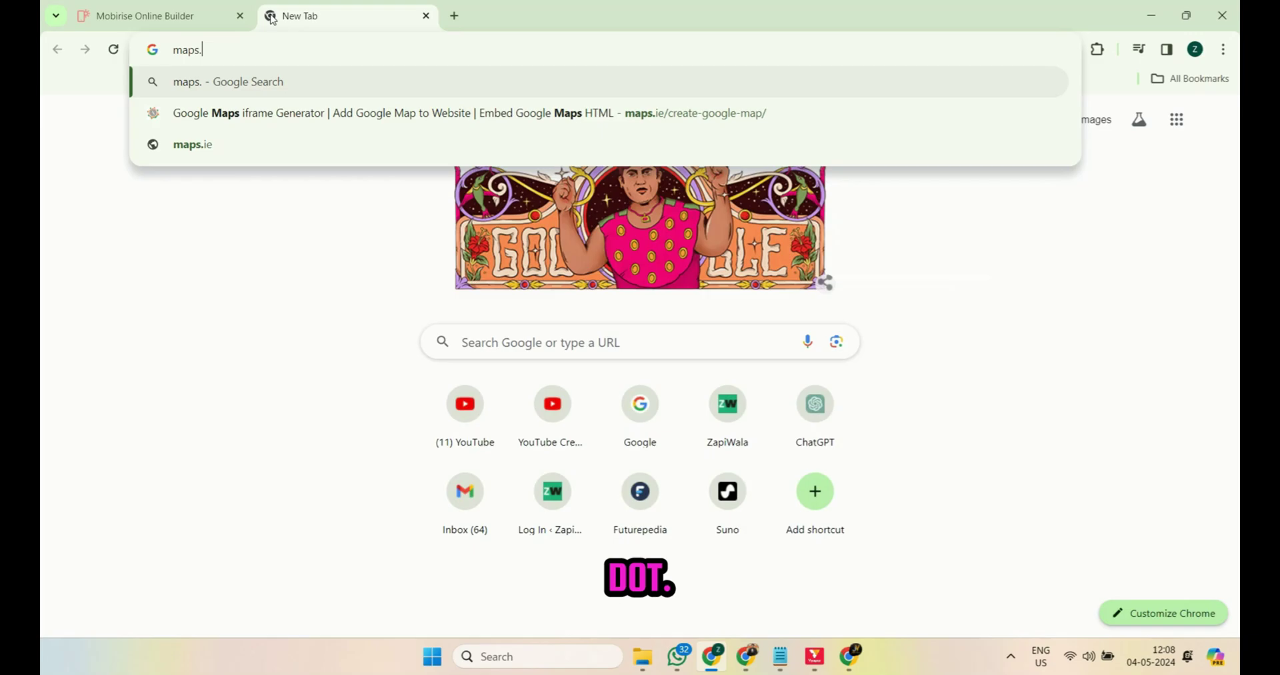
pyautogui.press('BackSpace')
pyautogui.press('BackSpace')
pyautogui.press('BackSpace')
pyautogui.press('BackSpace')
pyautogui.press('BackSpace')
pyautogui.write('ogle.com')
pyautogui.press('Return')
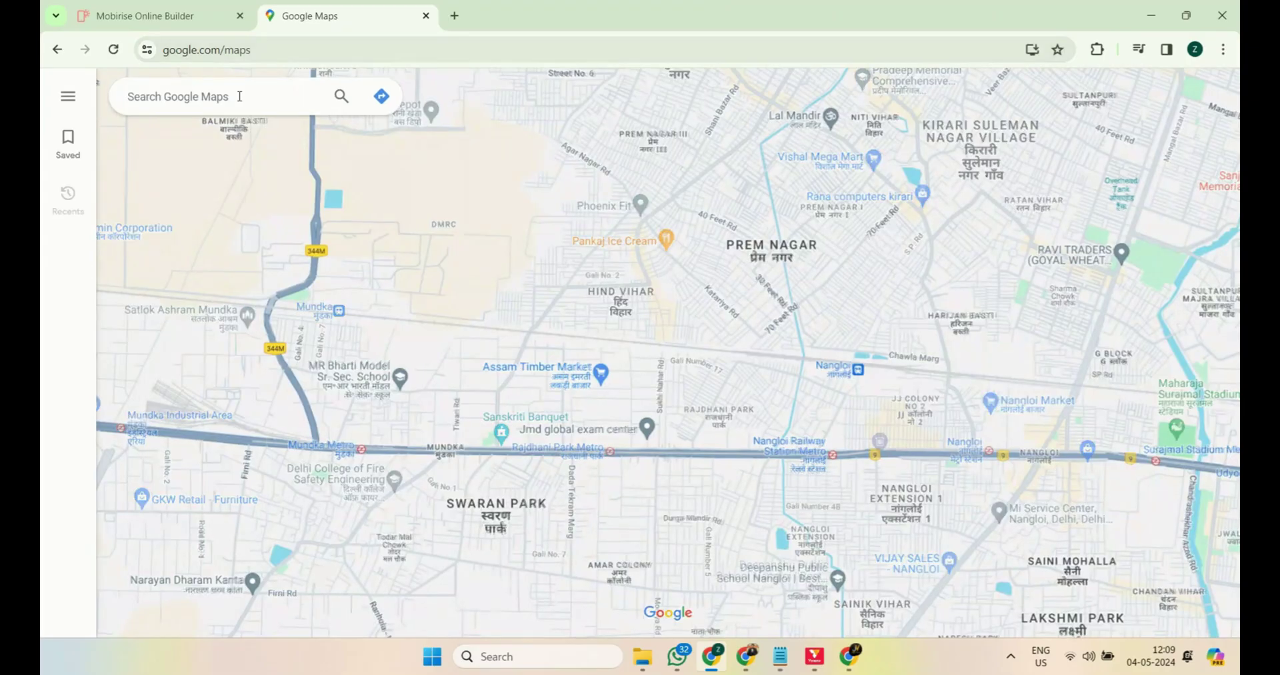
pyautogui.write('fkn technologies')
pyautogui.click(289, 215)
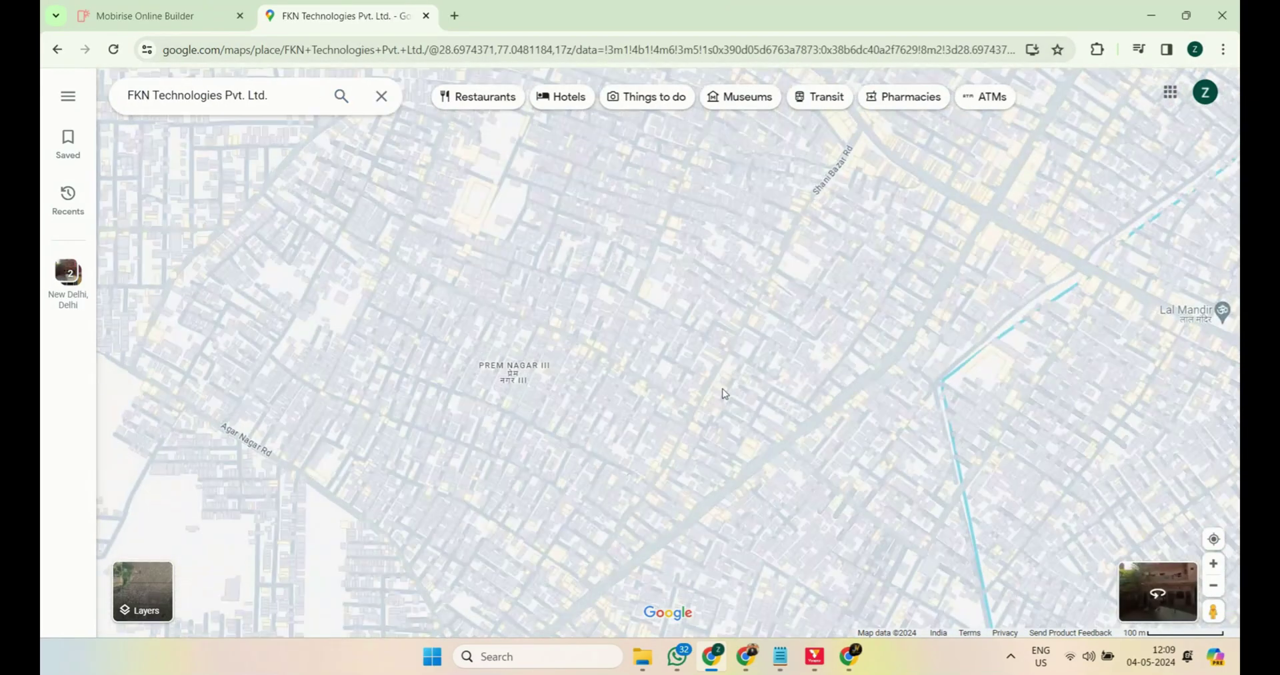
# Step: Copy the place's Embed a map HTML and paste it into Mobirise's Map field
pyautogui.click(369, 430)
pyautogui.click(522, 150)
pyautogui.click(847, 193)
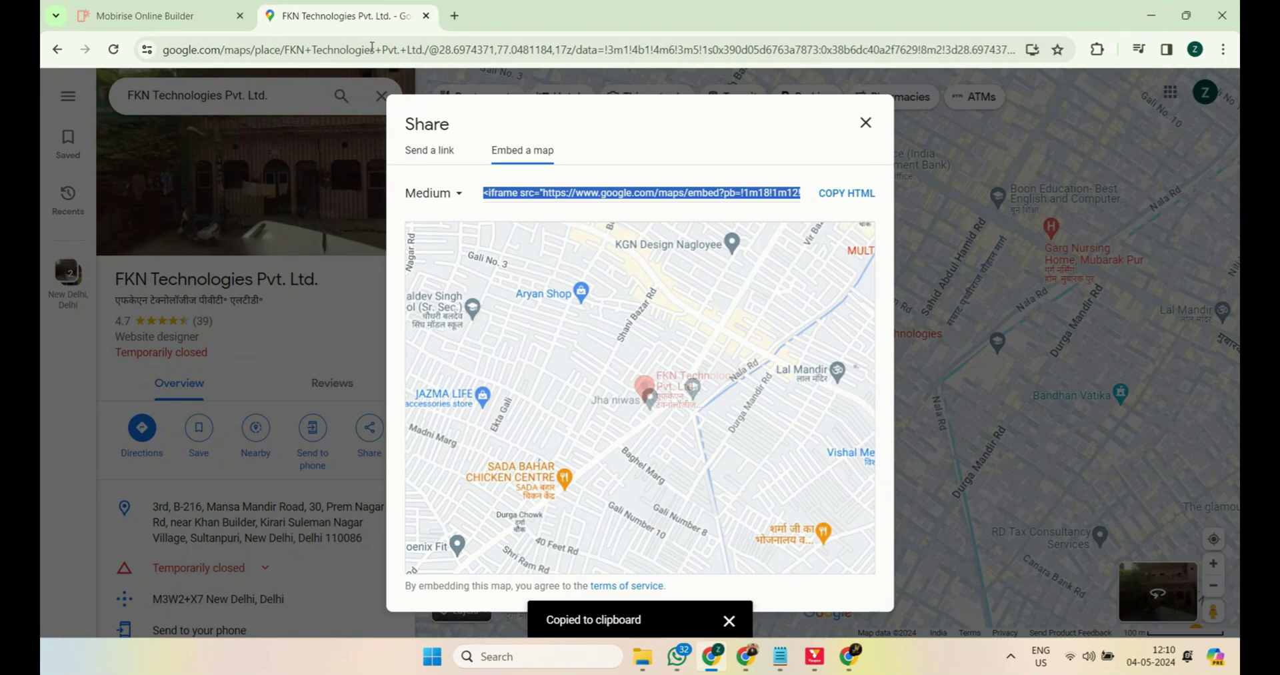
pyautogui.click(144, 15)
pyautogui.hotkey('ctrl', 'v')
# Step: Apply the pasted Google map embed code and check the map section
pyautogui.click(833, 348)
pyautogui.scroll(-2, 833, 347)
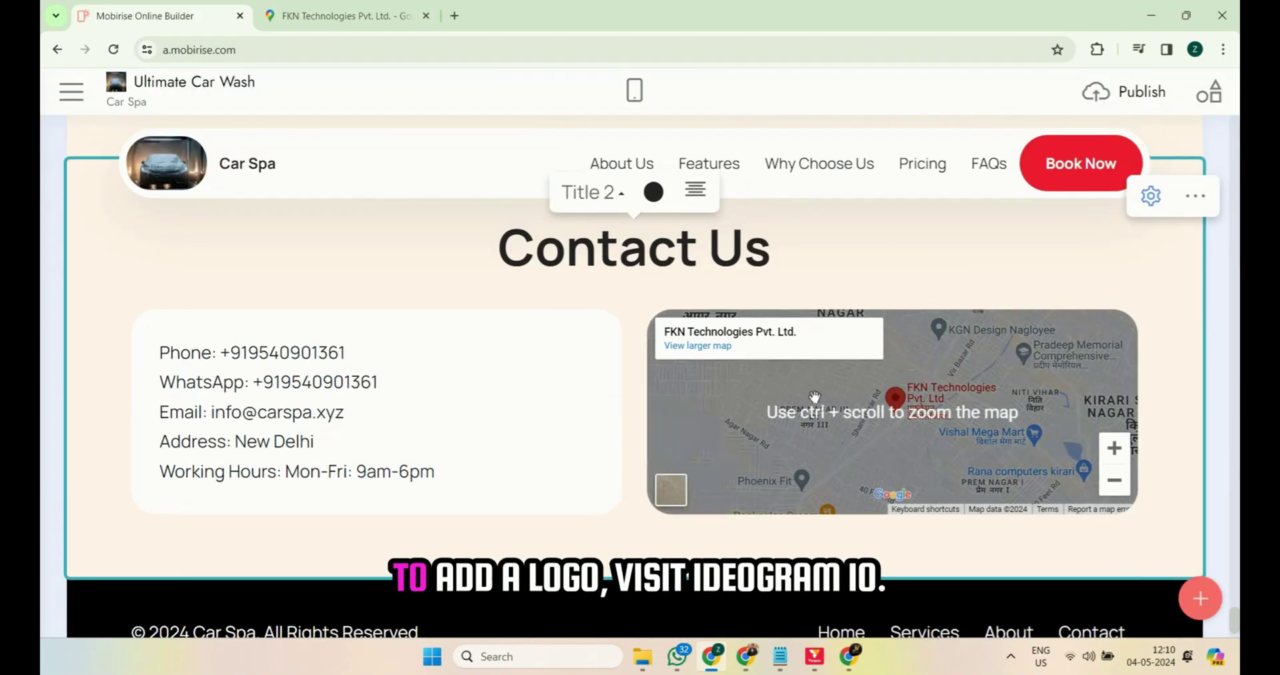
pyautogui.scroll(15, 833, 347)
# Step: On ideogram.ai, generate Car Spa car wash logo options in red and black
pyautogui.click(455, 15)
pyautogui.write('ideogram.ai')
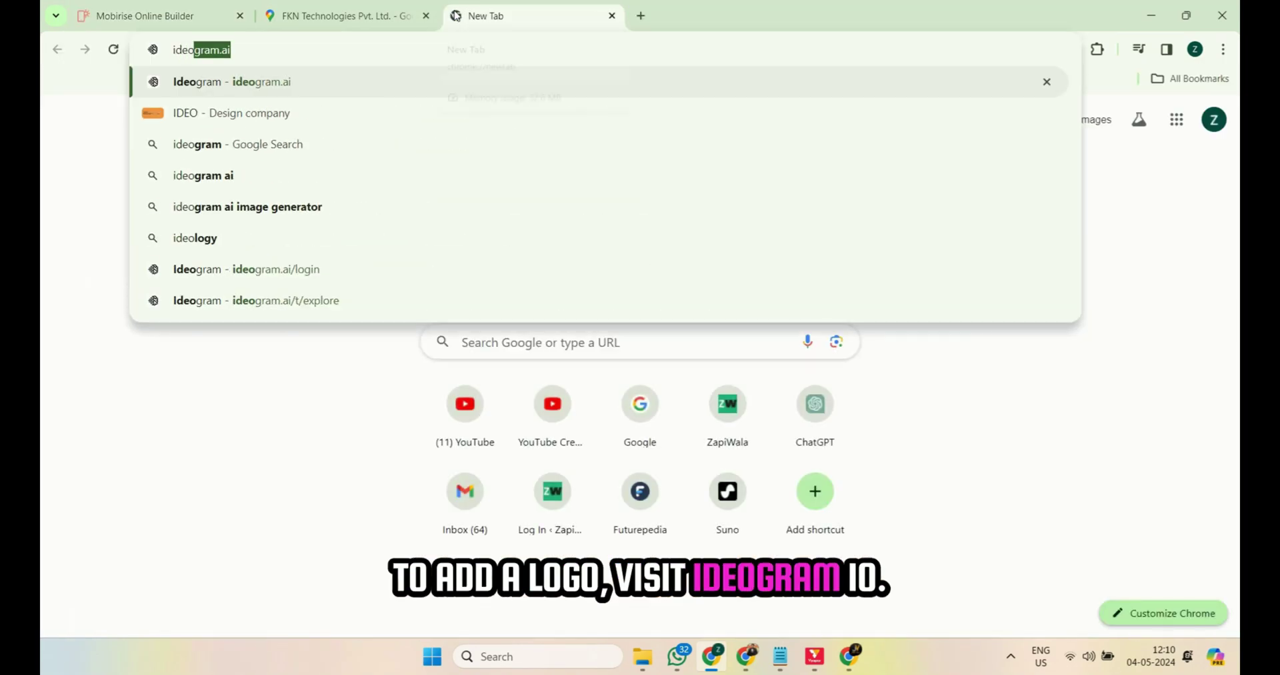
pyautogui.press('Return')
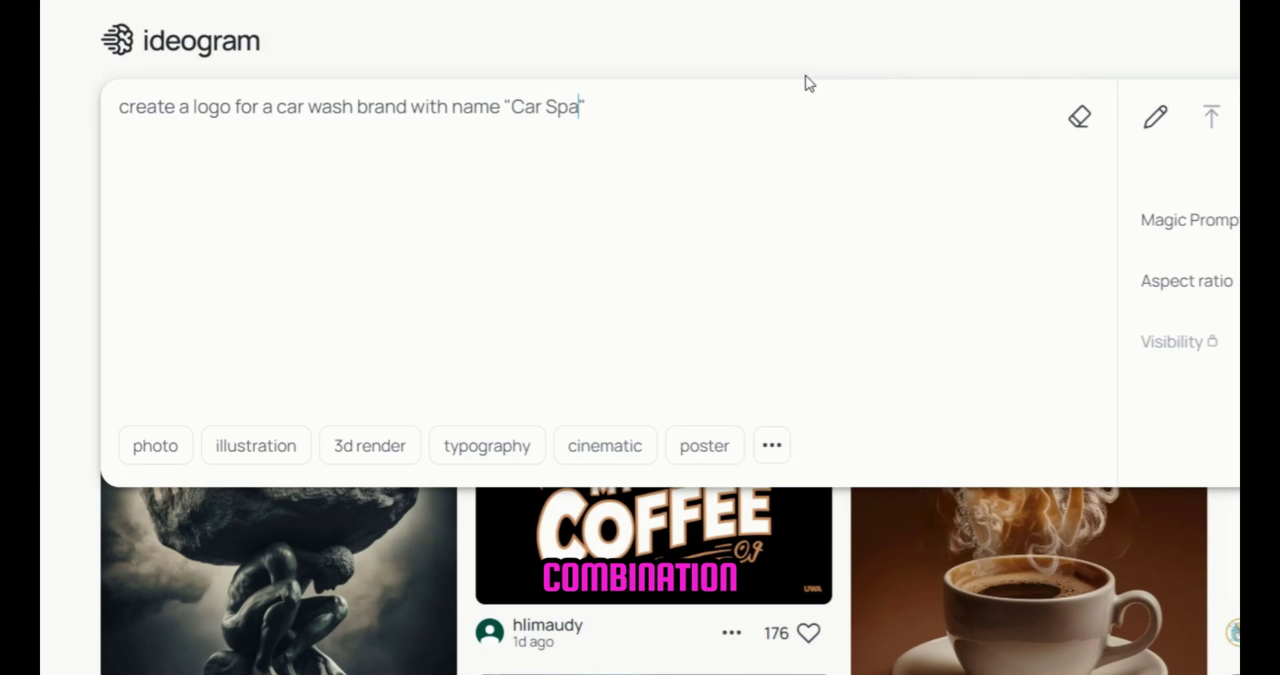
pyautogui.write('color combination')
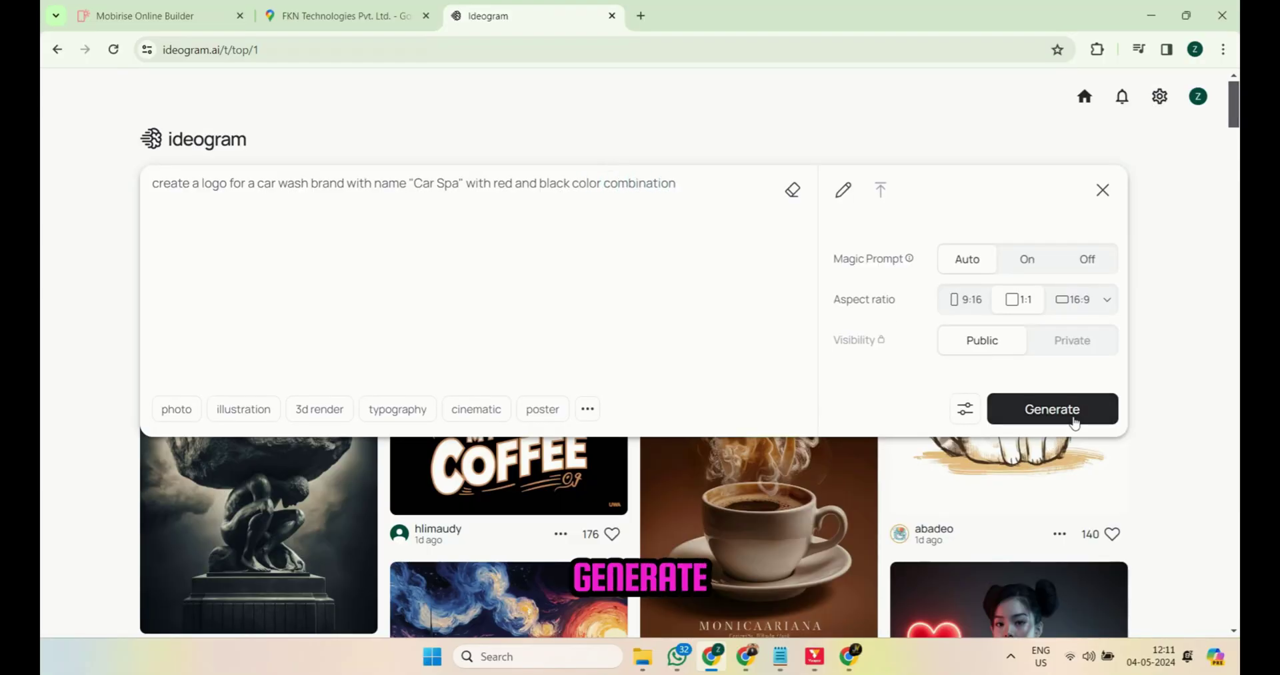
pyautogui.click(1073, 419)
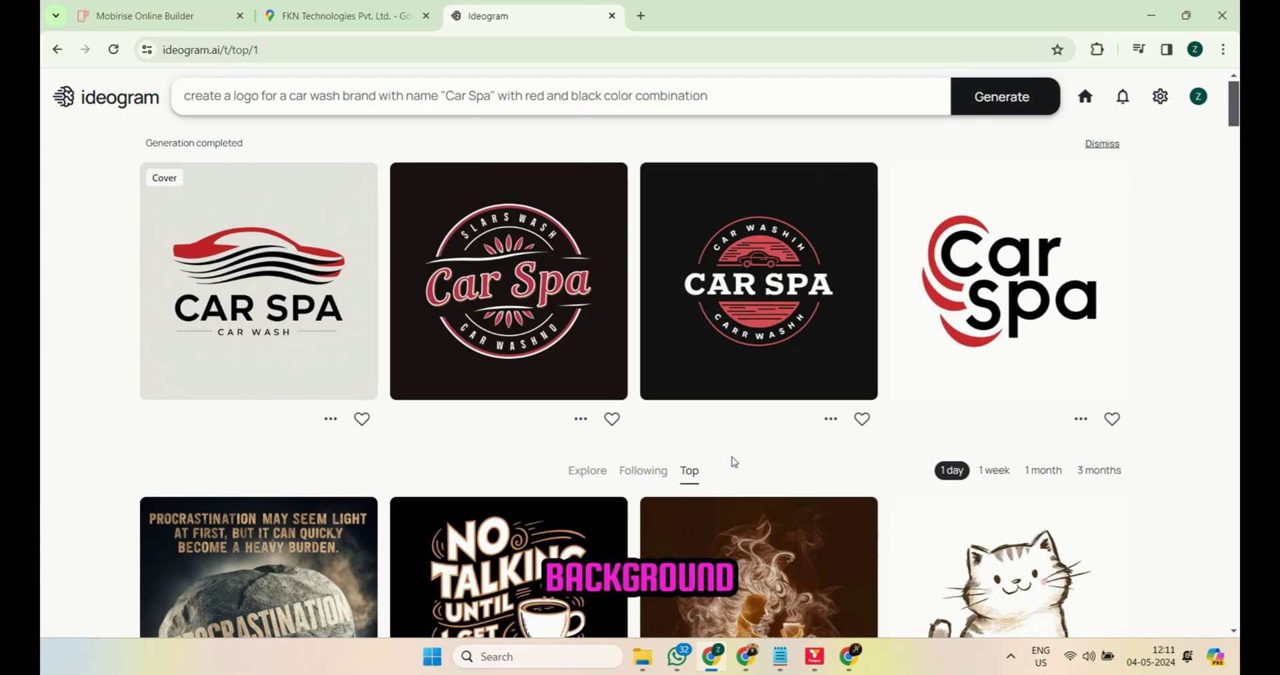
# Step: Take the first Car Spa logo into remove.bg to strip its background
pyautogui.click(258, 280)
pyautogui.click(641, 15)
pyautogui.write('remo')
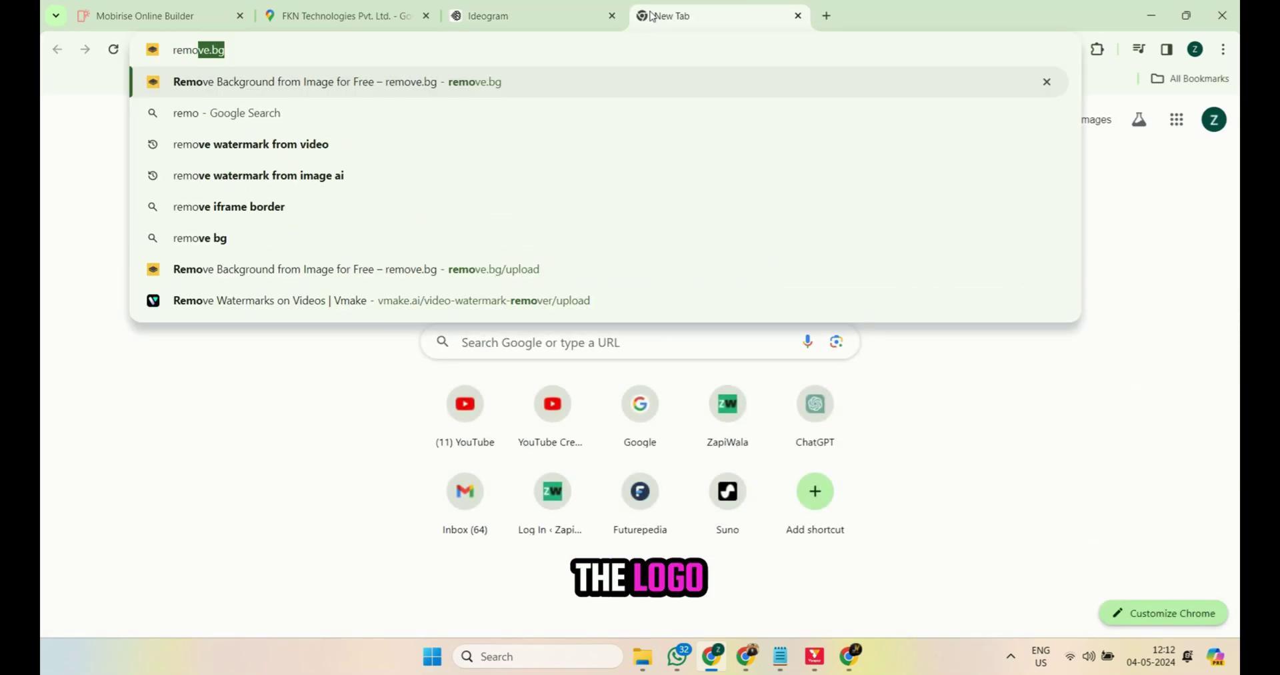
pyautogui.write('ve')
pyautogui.write('.bg')
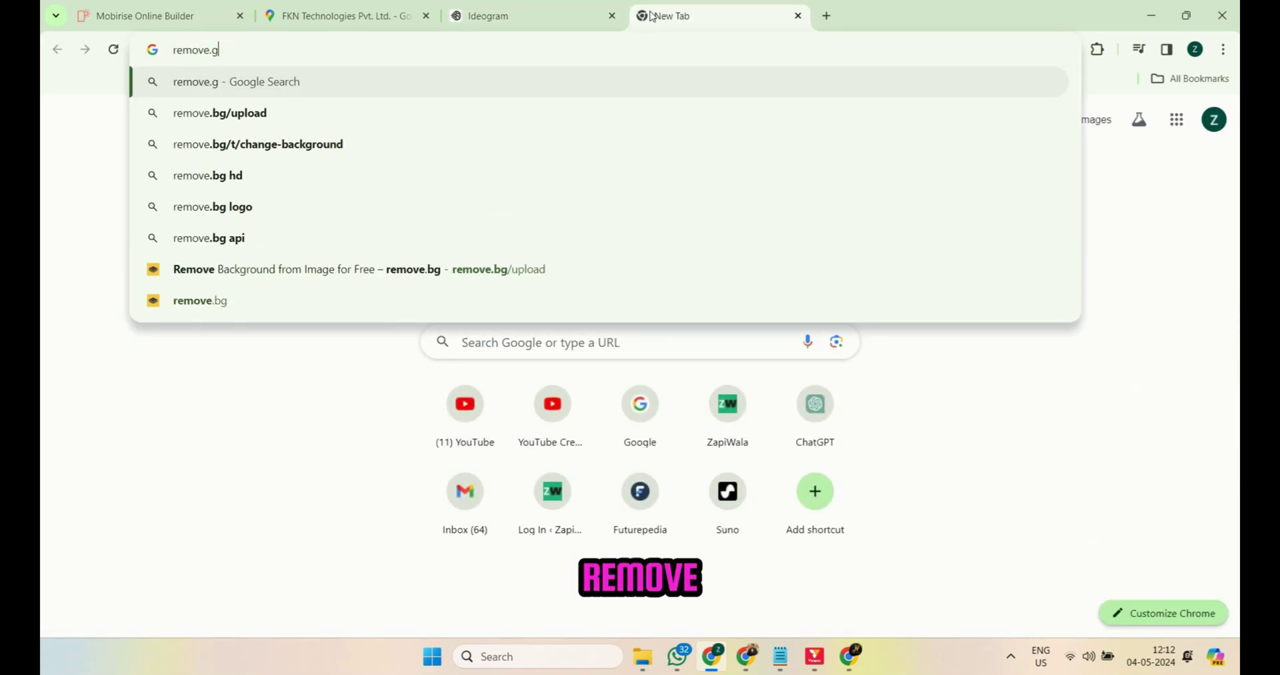
pyautogui.press('Return')
pyautogui.click(660, 322)
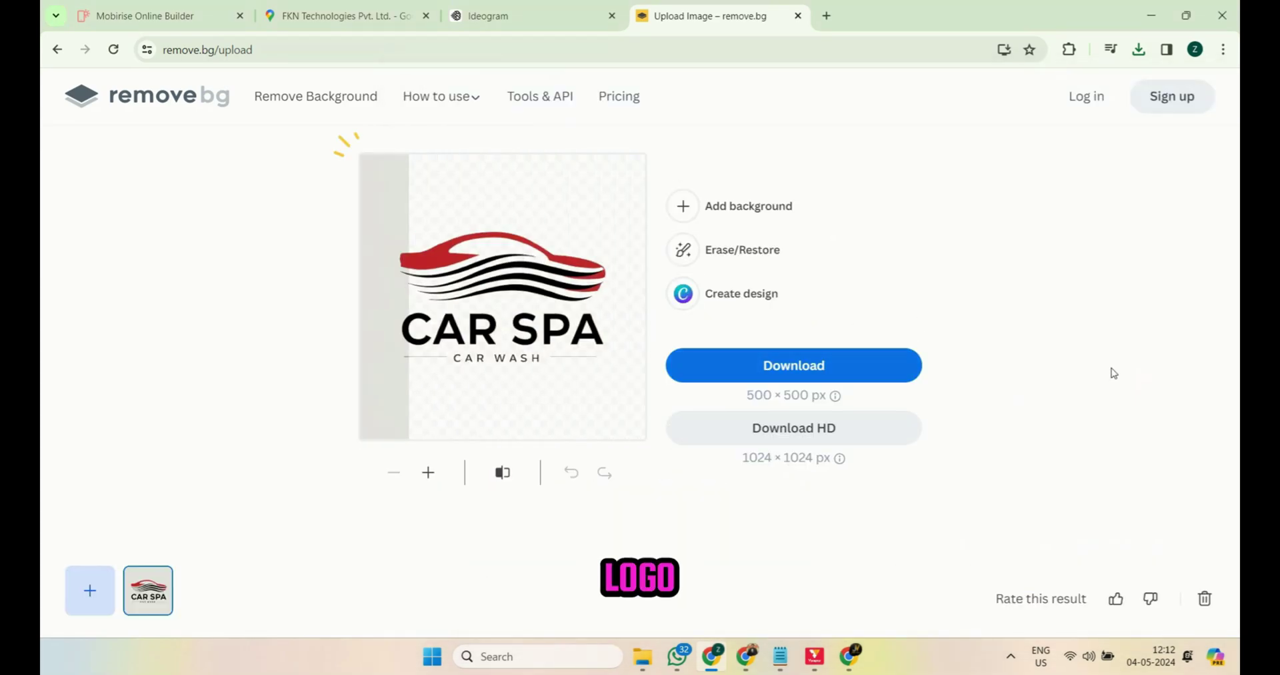
# Step: Download the background-free logo and set the CAR SPA image as the navbar logo
pyautogui.click(788, 368)
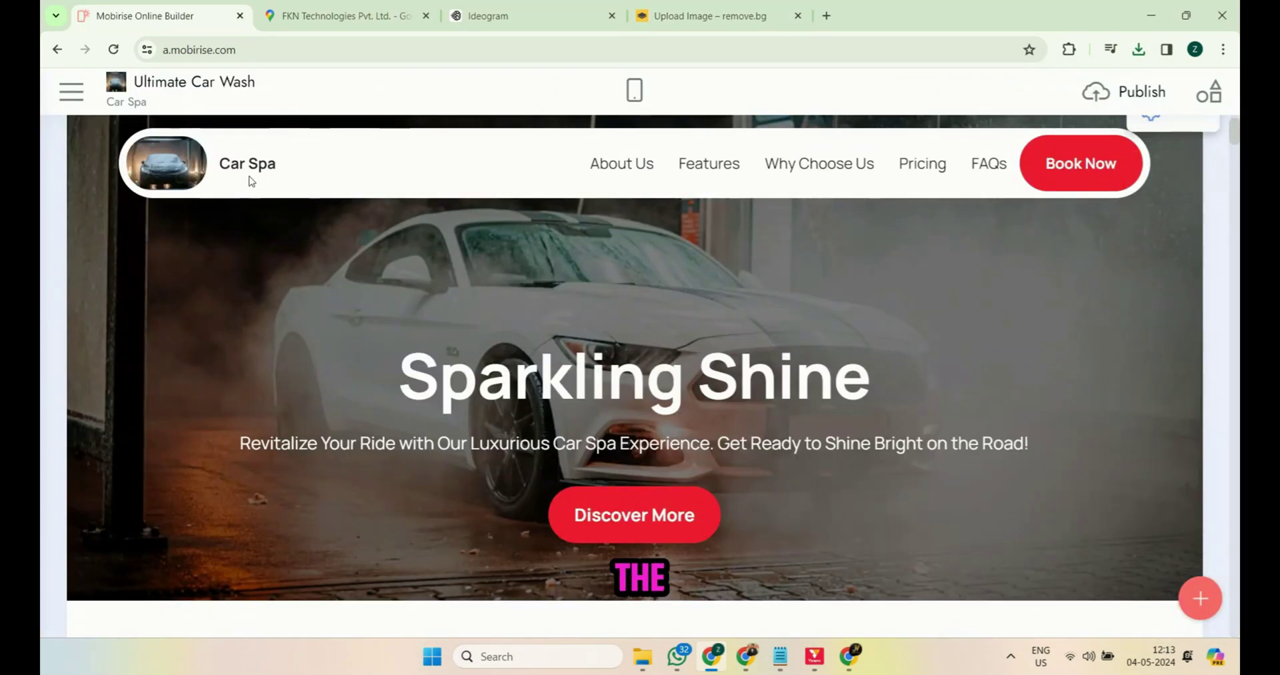
pyautogui.click(170, 164)
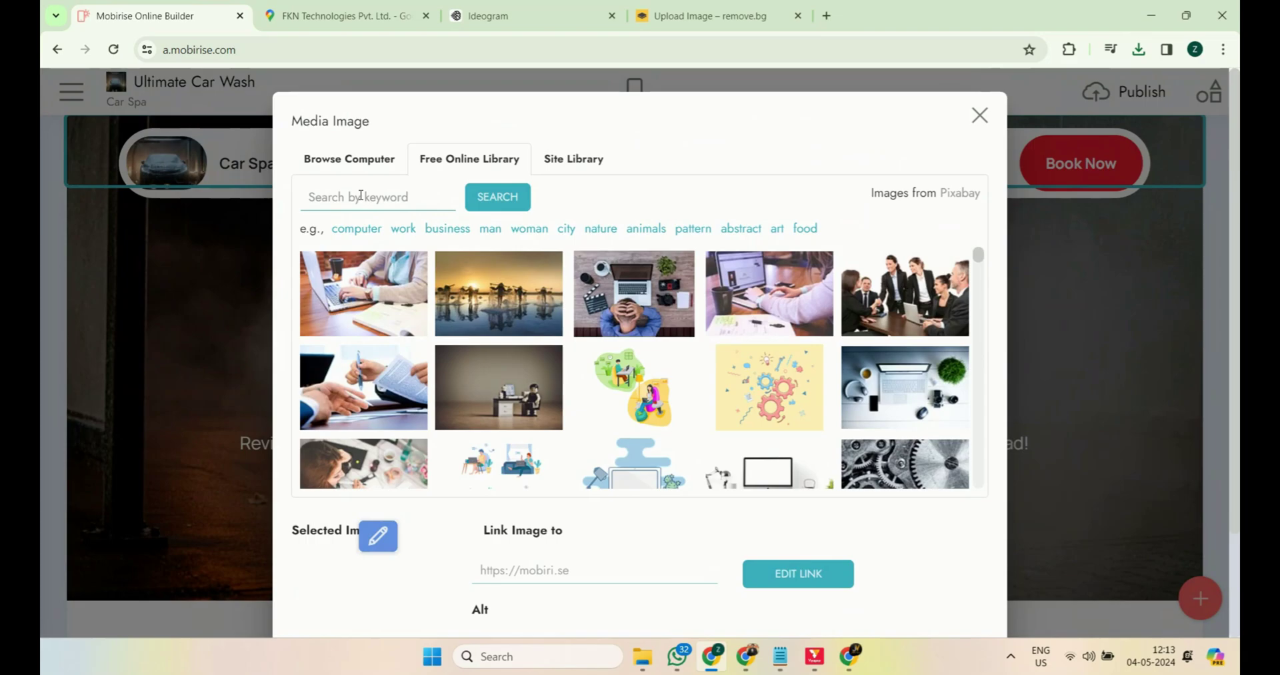
pyautogui.click(368, 161)
pyautogui.click(612, 408)
pyautogui.doubleClick(552, 245)
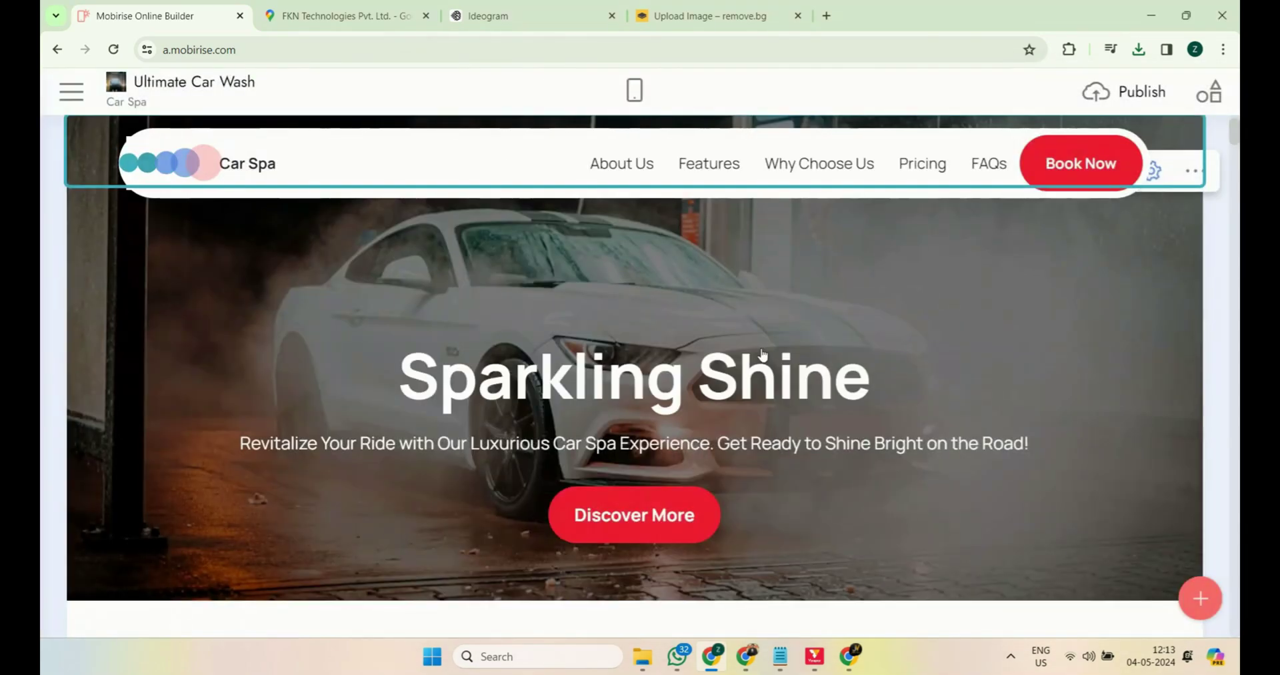
# Step: Check the hero and navbar settings, then open the home page's Page Settings from Pages
pyautogui.click(1147, 234)
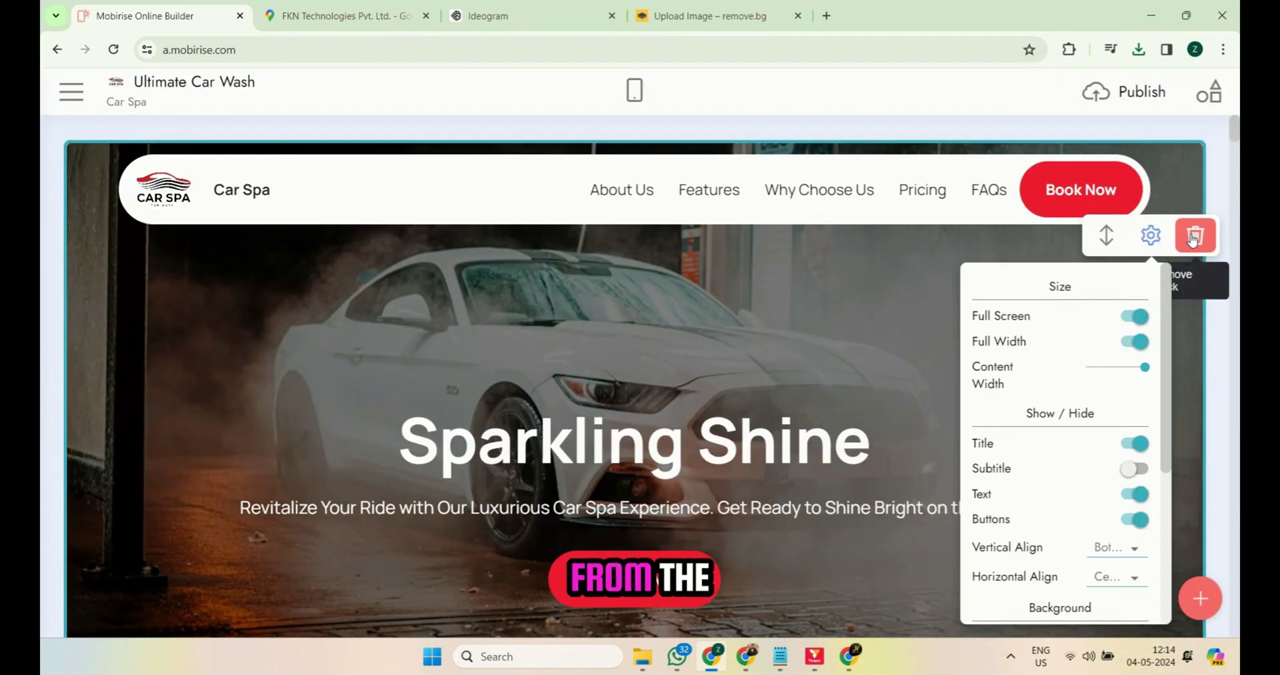
pyautogui.click(1150, 136)
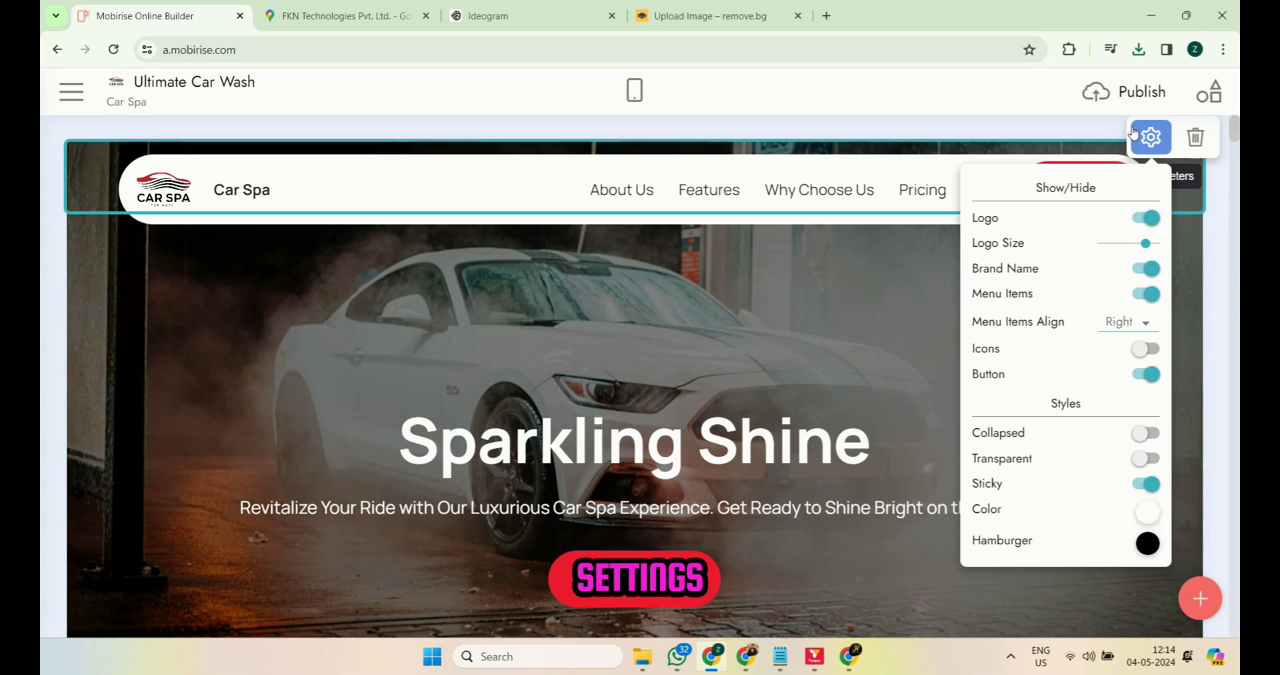
pyautogui.click(812, 322)
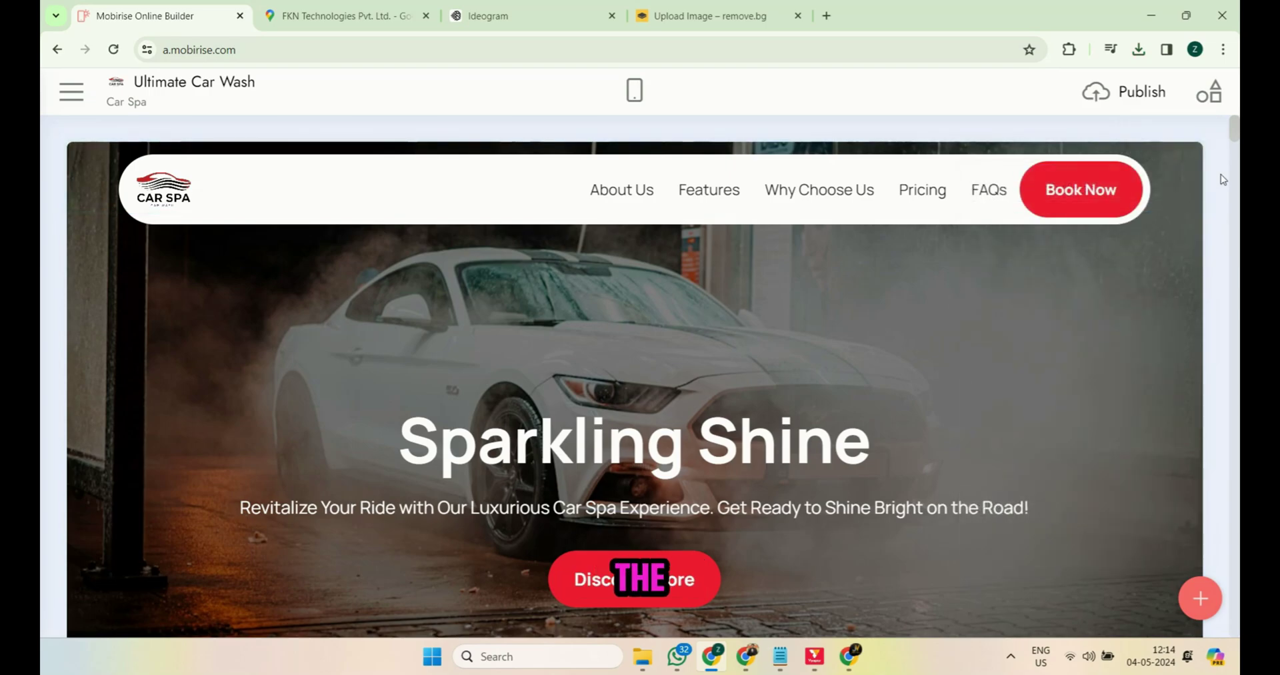
pyautogui.click(89, 109)
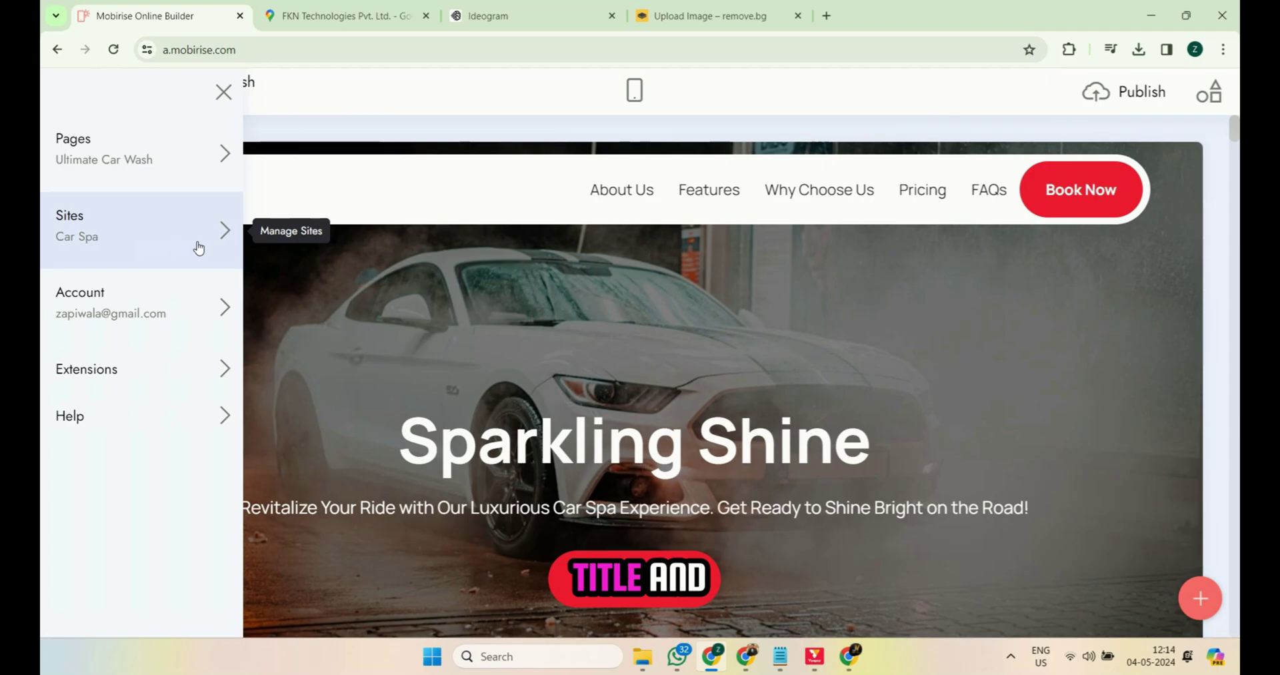
pyautogui.click(226, 155)
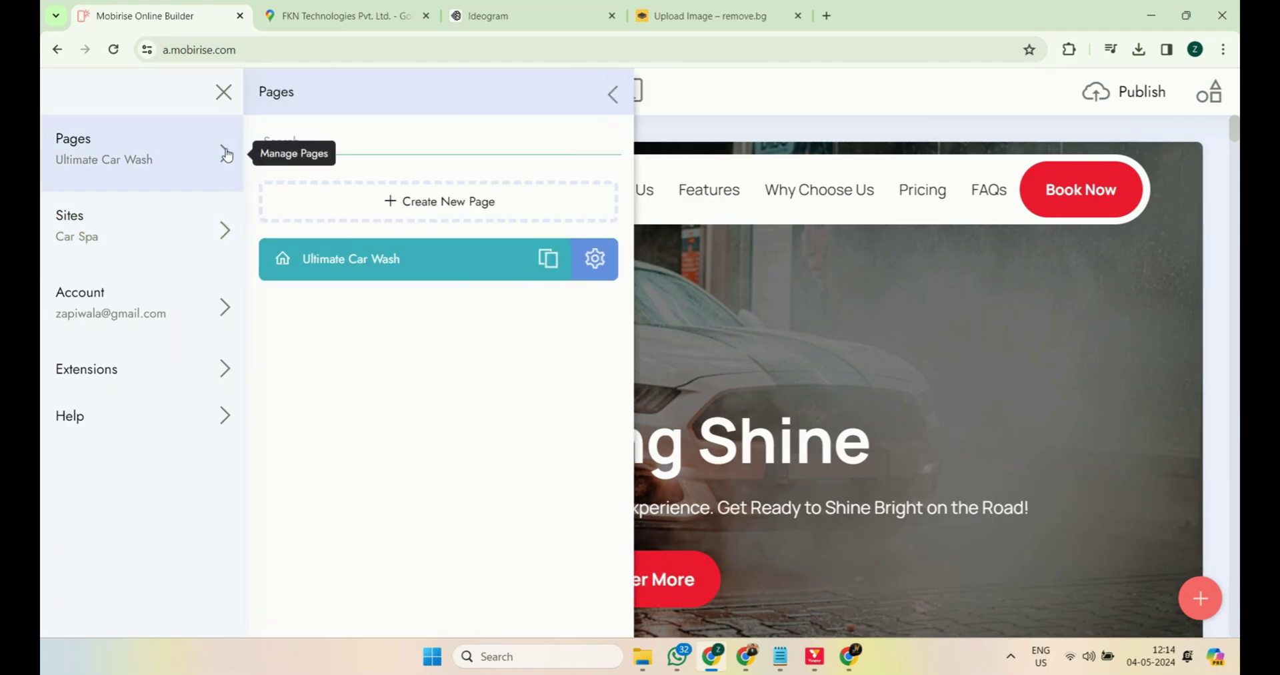
pyautogui.click(594, 259)
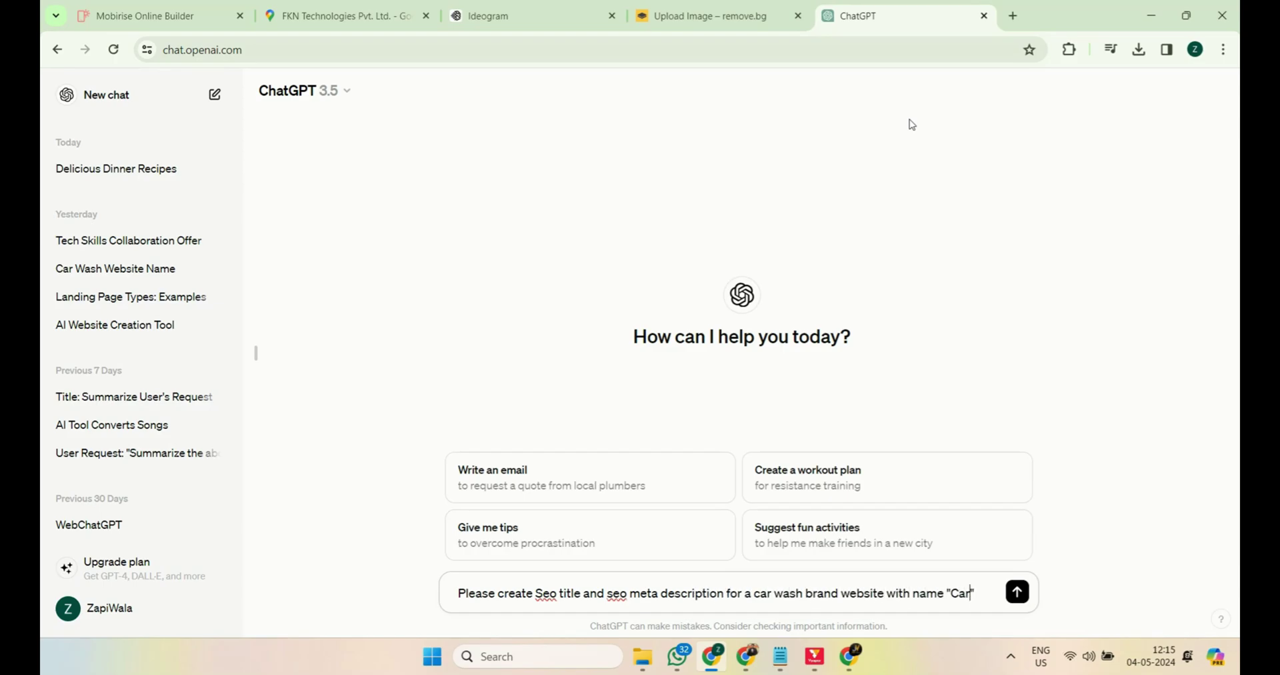
# Step: Get an SEO title from ChatGPT and make it the home page's Page Title
pyautogui.write('. Please do not write in chatgpt style')
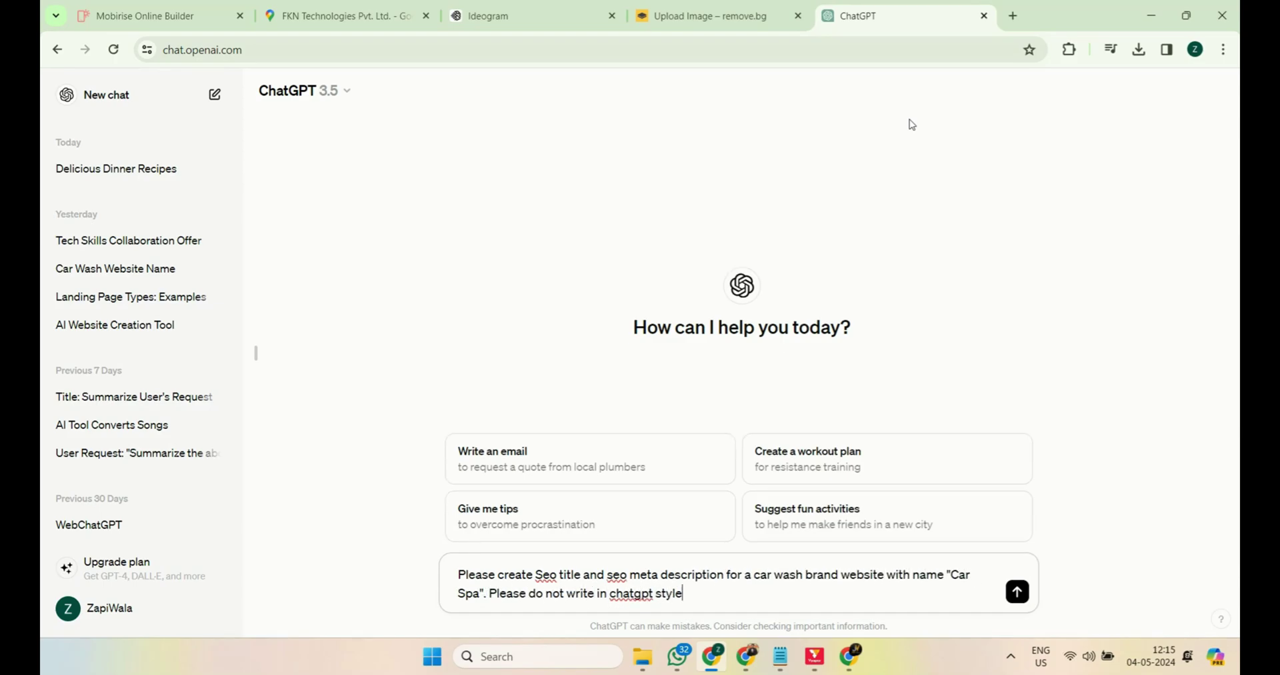
pyautogui.press('Return')
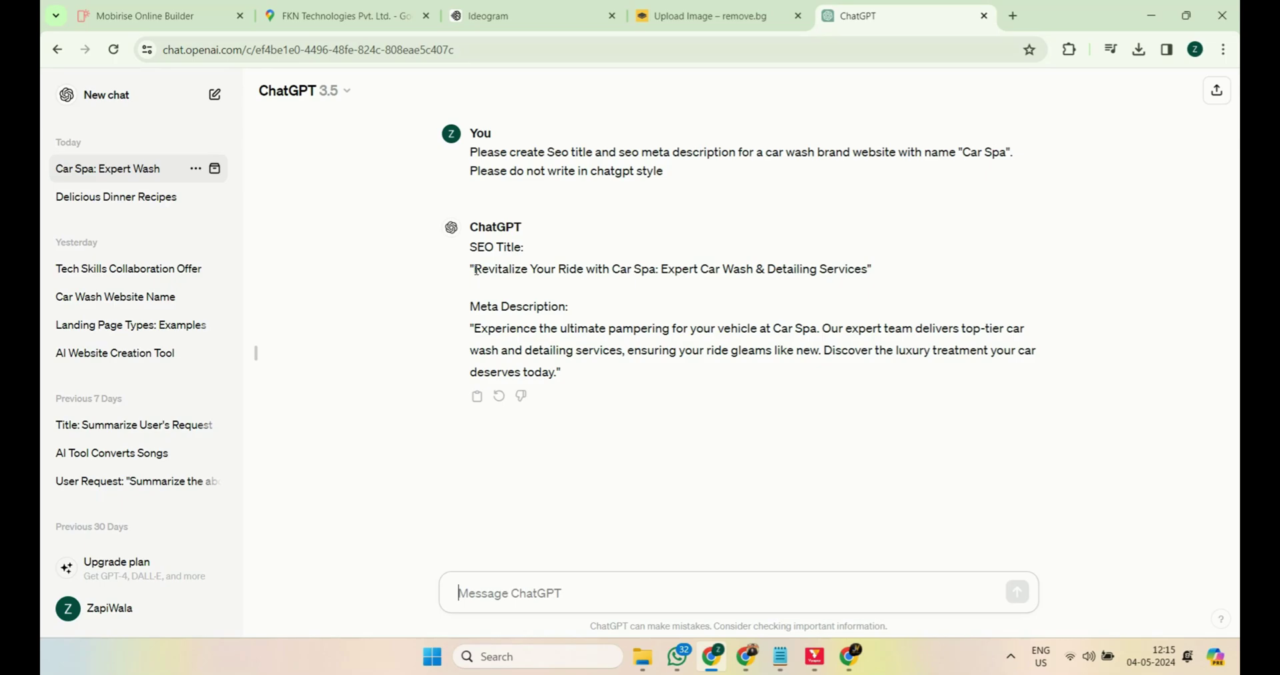
pyautogui.moveTo(475, 269); pyautogui.dragTo(890, 269)
pyautogui.hotkey('ctrl', 'c')
pyautogui.hotkey('ctrl', 'Tab')
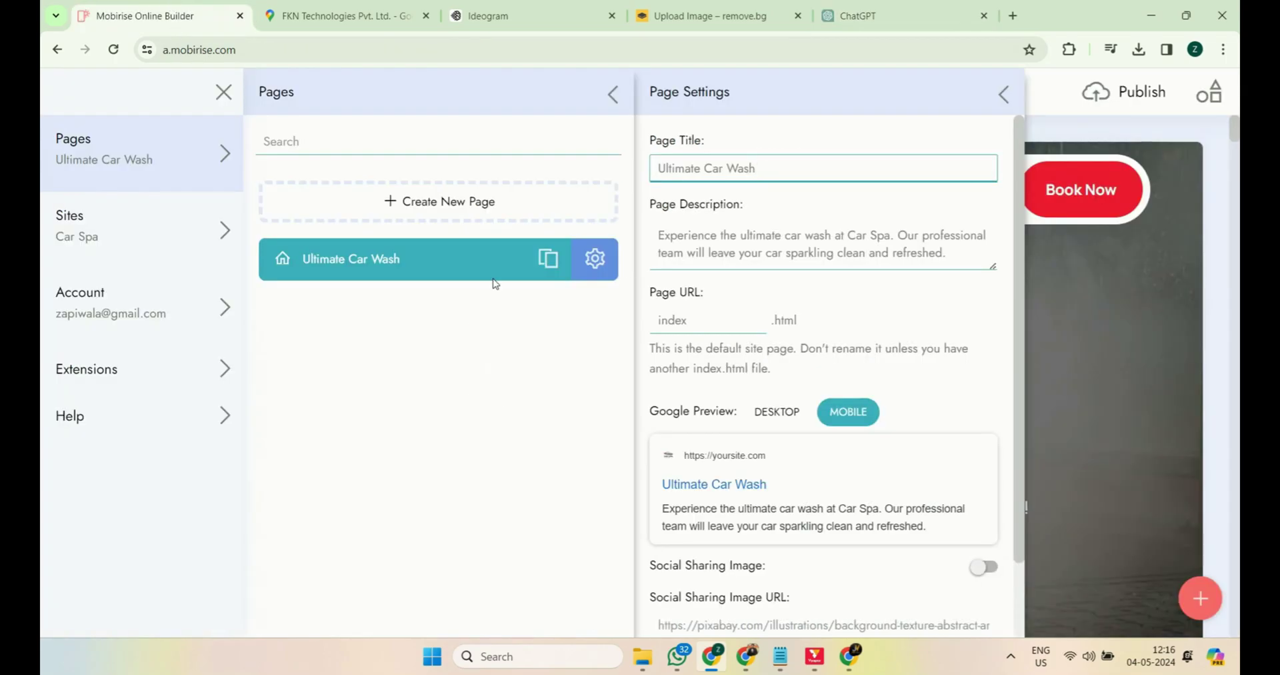
pyautogui.click(717, 164)
pyautogui.hotkey('ctrl', 'a')
pyautogui.hotkey('ctrl', 'v')
# Step: Replace the Page Description with ChatGPT's meta description and close the settings panels
pyautogui.hotkey('ctrl', 'Tab')
pyautogui.moveTo(471, 340); pyautogui.dragTo(635, 374)
pyautogui.hotkey('ctrl', 'c')
pyautogui.hotkey('ctrl', 'Tab')
pyautogui.click(820, 246)
pyautogui.hotkey('ctrl', 'a')
pyautogui.hotkey('ctrl', 'v')
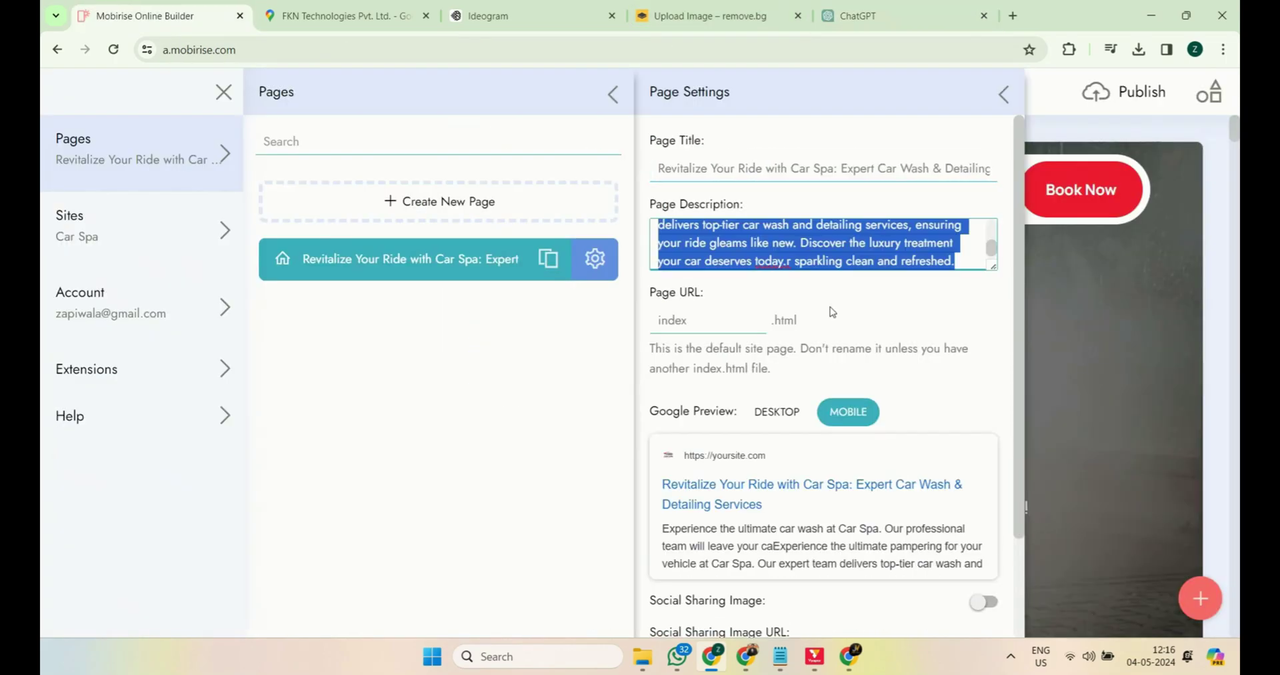
pyautogui.scroll(-2, 739, 424)
pyautogui.click(1041, 374)
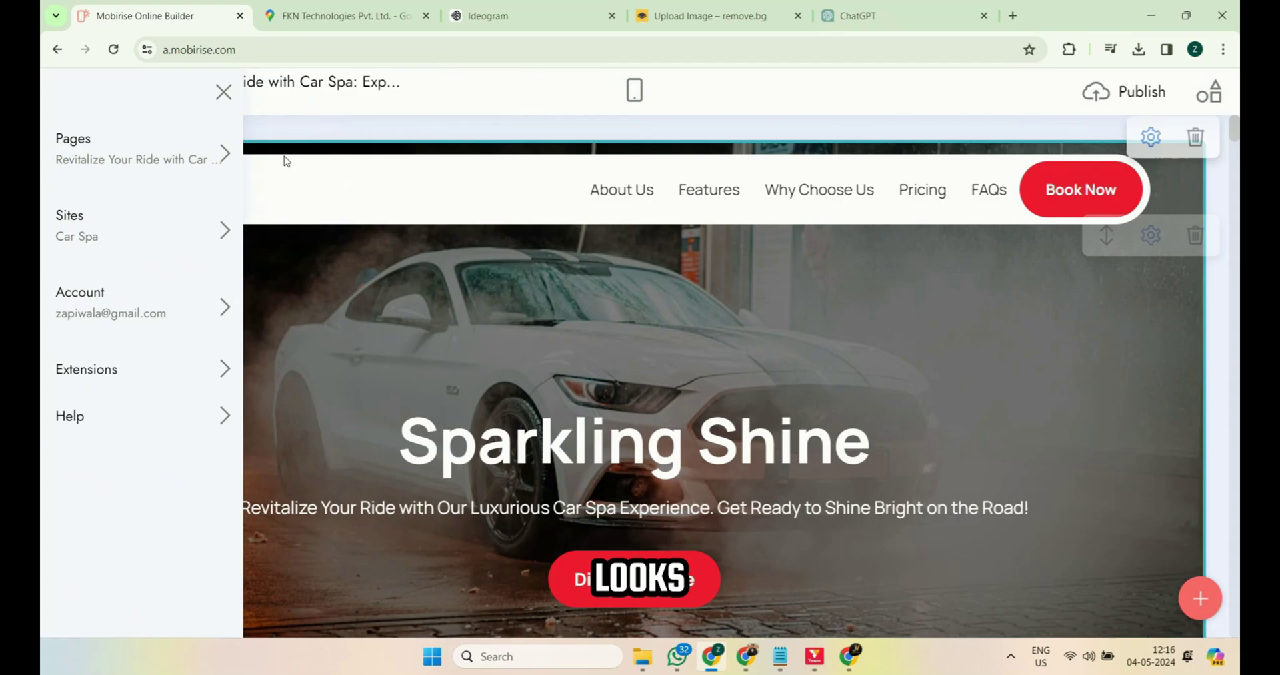
# Step: Close the side menu and scroll the Car Spa page in Mobile View down to the map and footer
pyautogui.click(224, 91)
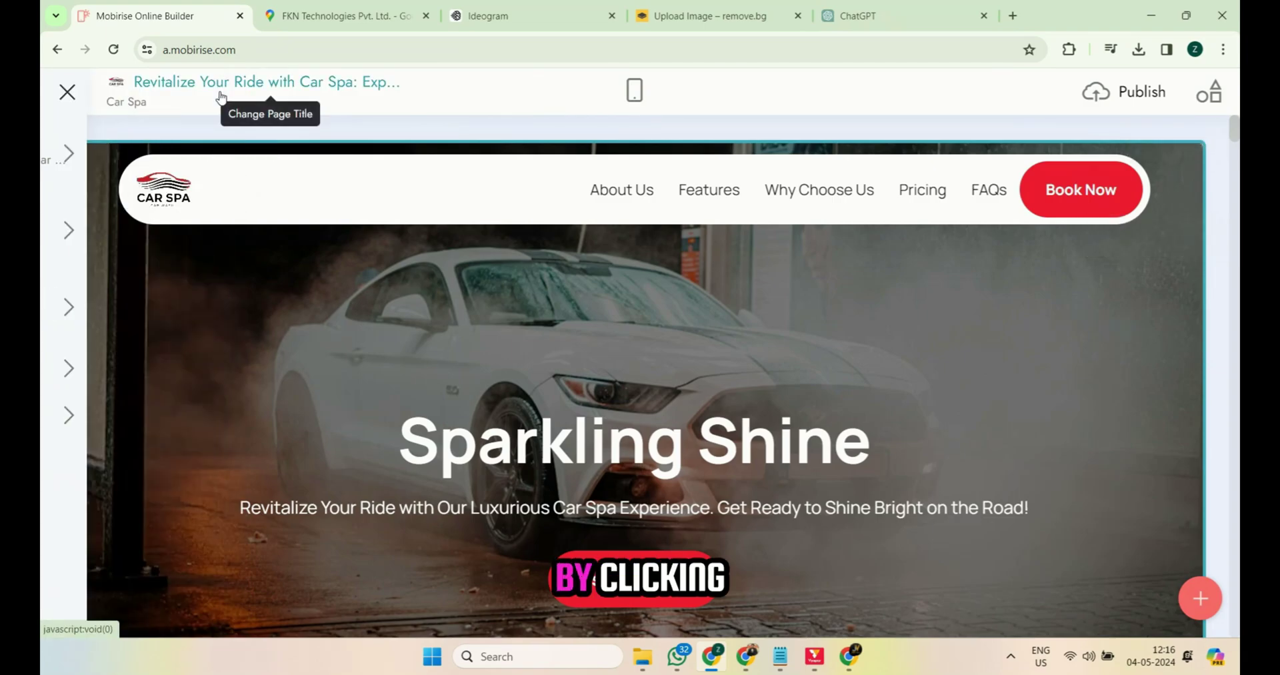
pyautogui.click(637, 91)
pyautogui.scroll(-10, 715, 328)
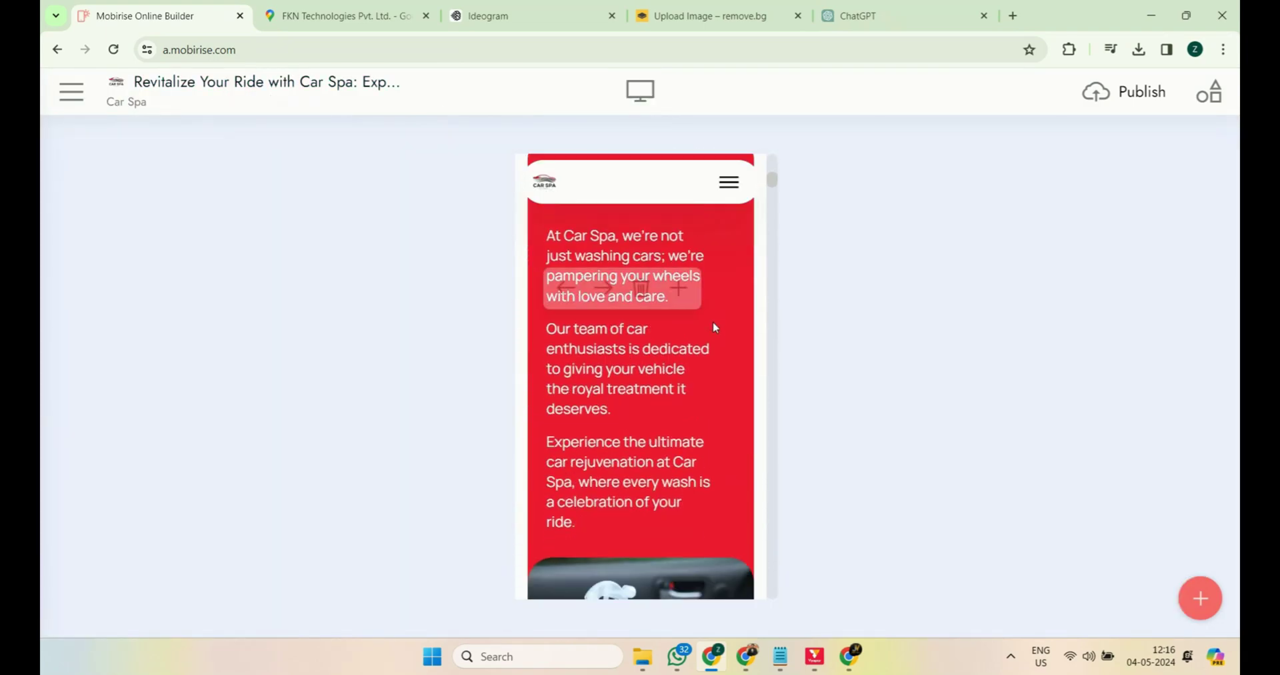
pyautogui.scroll(-10, 714, 328)
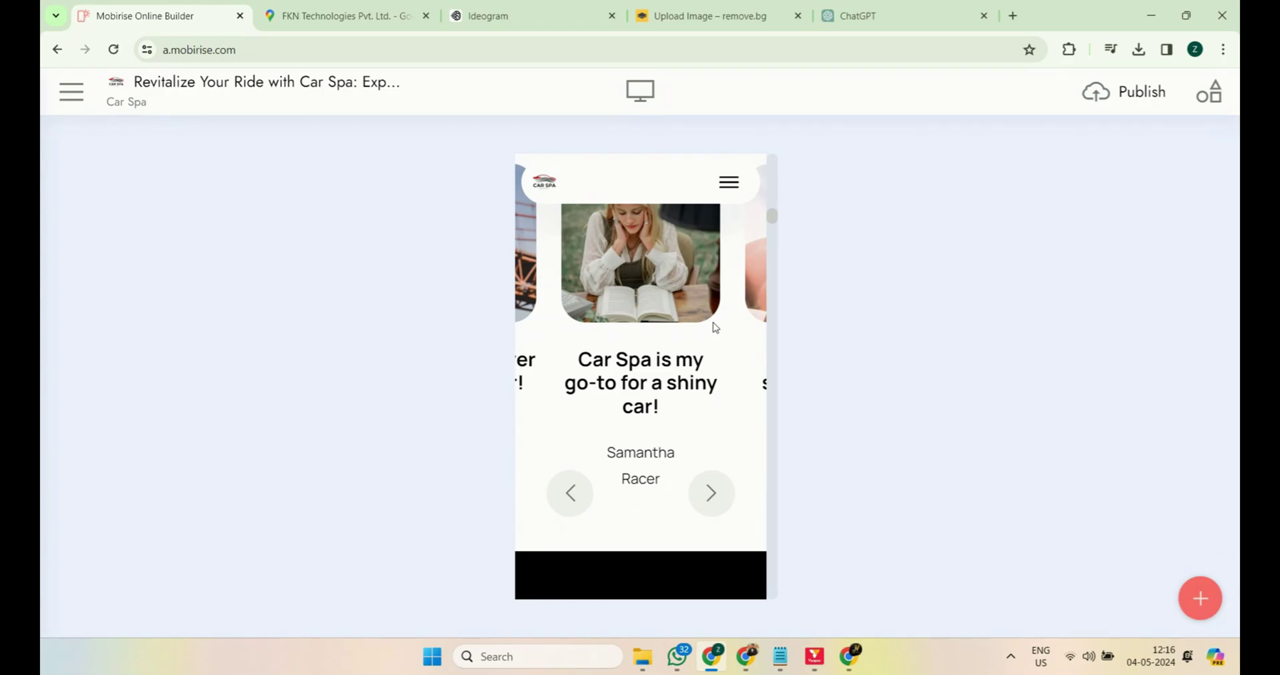
pyautogui.scroll(-10, 714, 328)
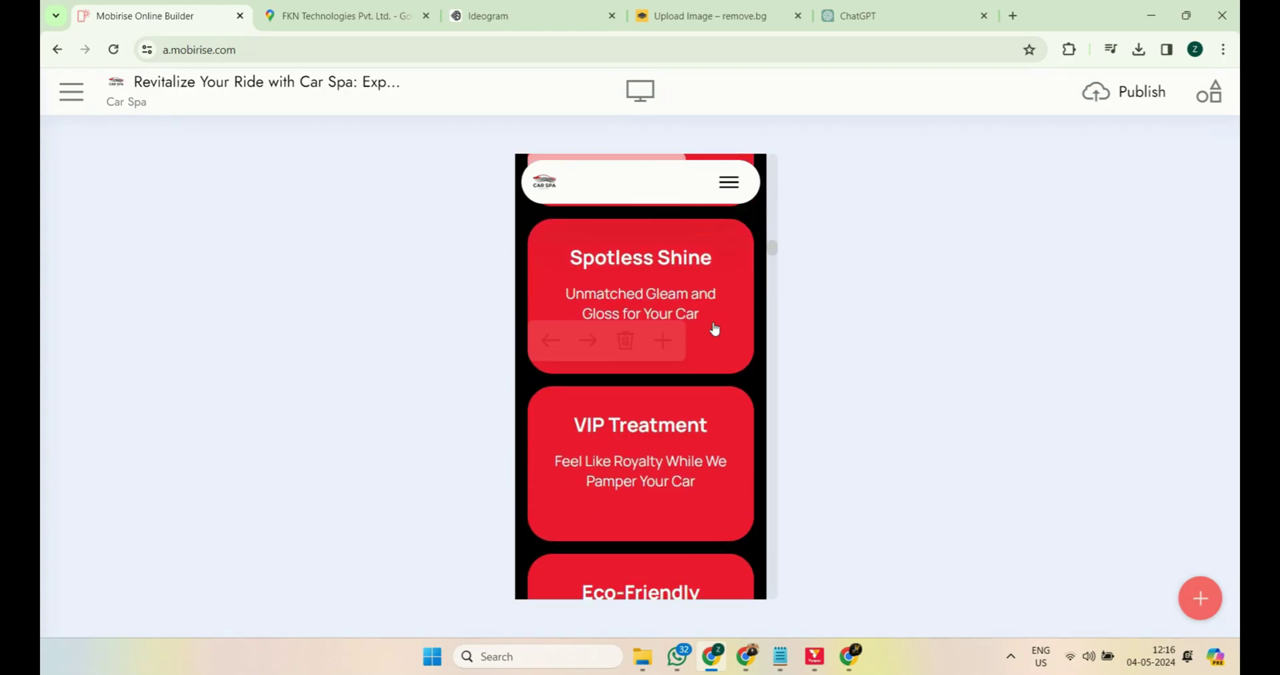
pyautogui.scroll(-10, 714, 328)
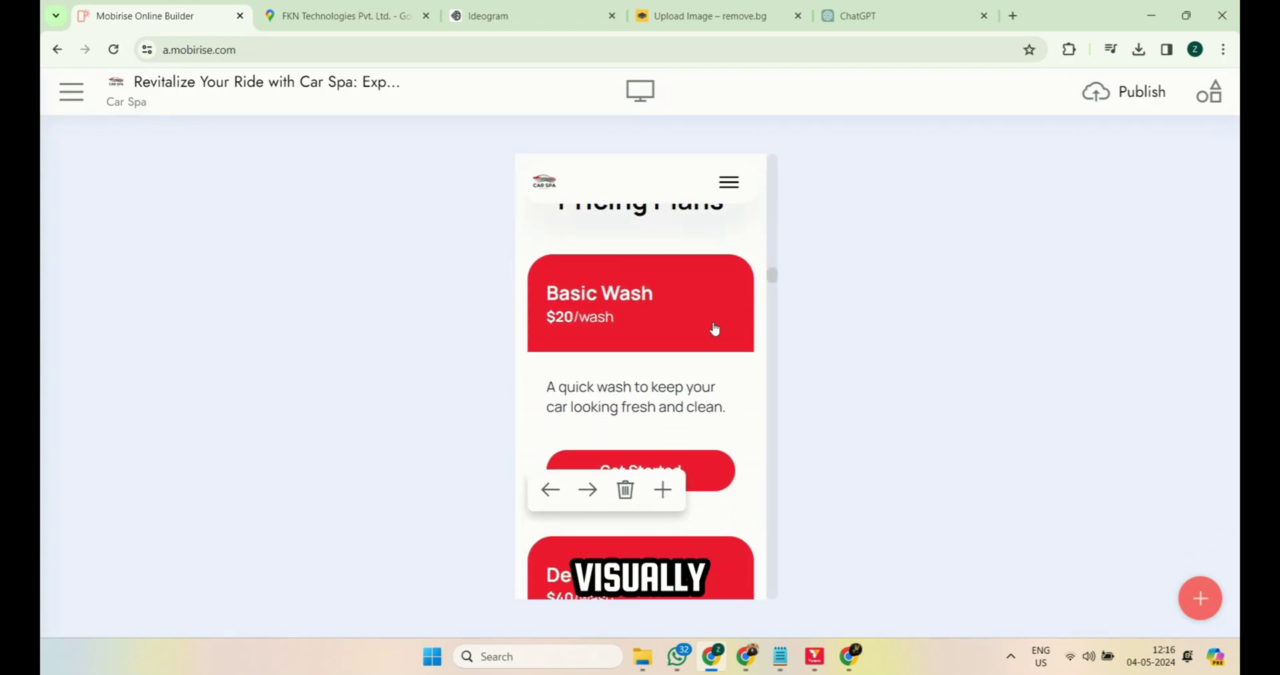
pyautogui.scroll(-10, 714, 328)
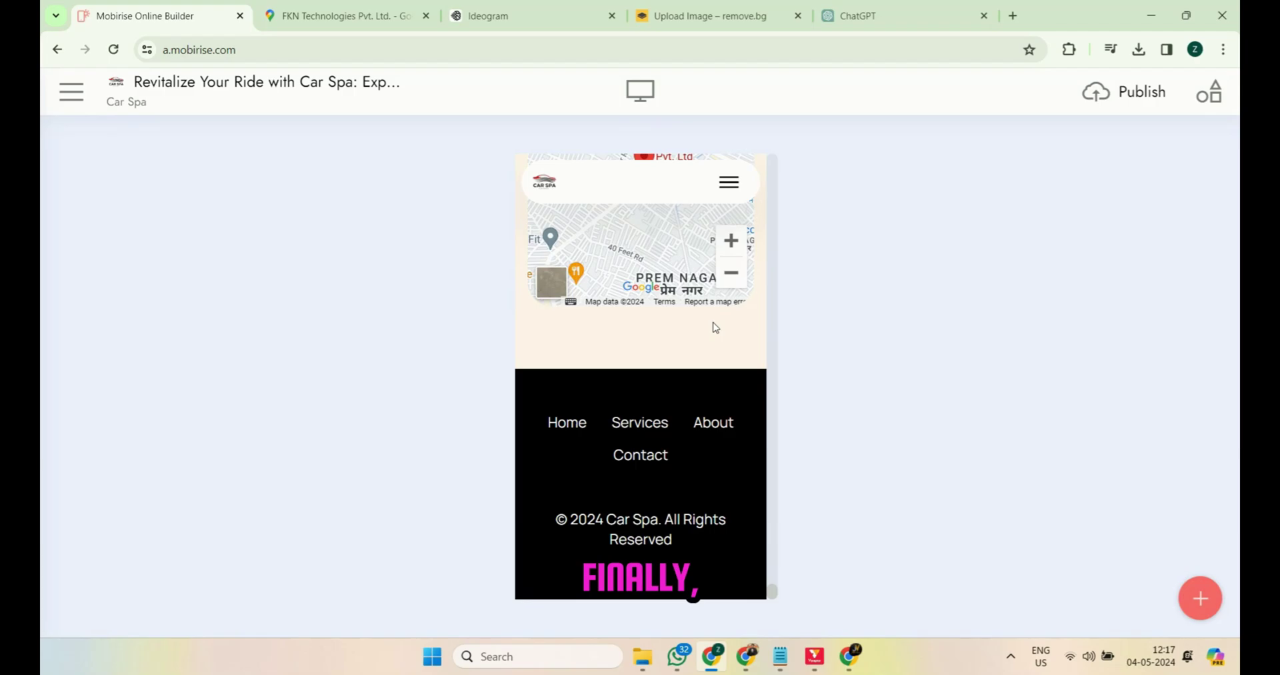
# Step: Return to Desktop View and publish the site to carspa.mobirisesite.com
pyautogui.click(639, 91)
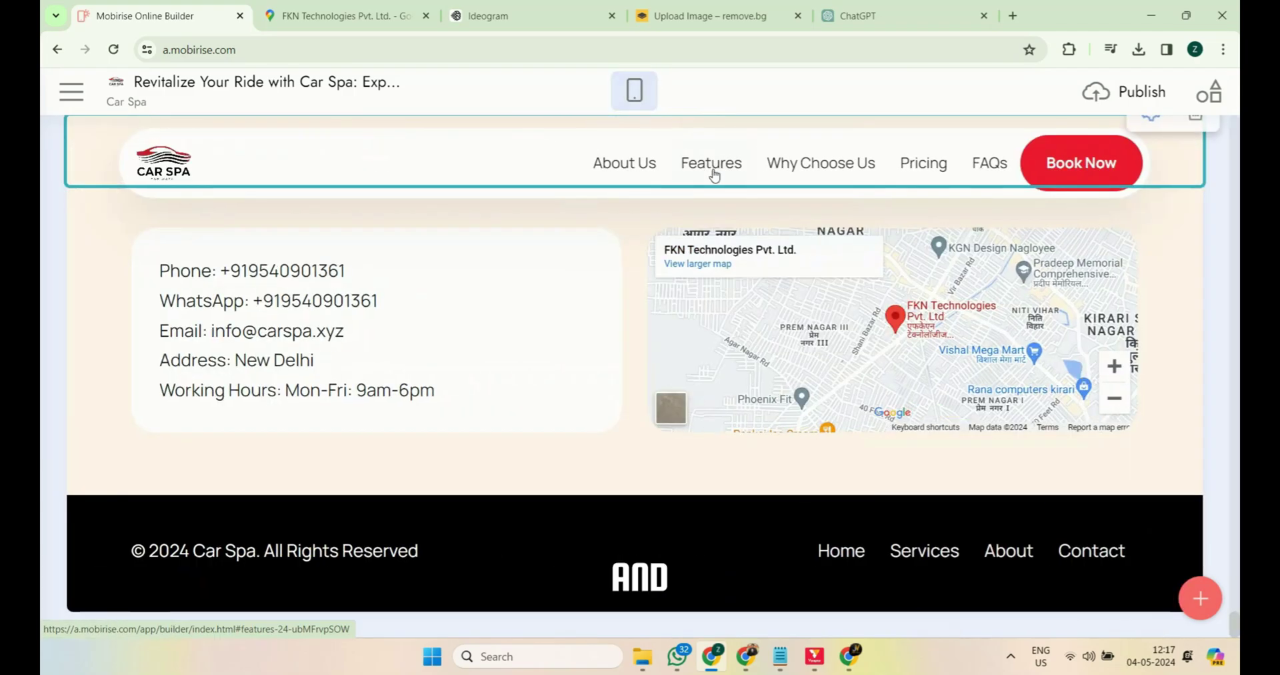
pyautogui.click(1104, 94)
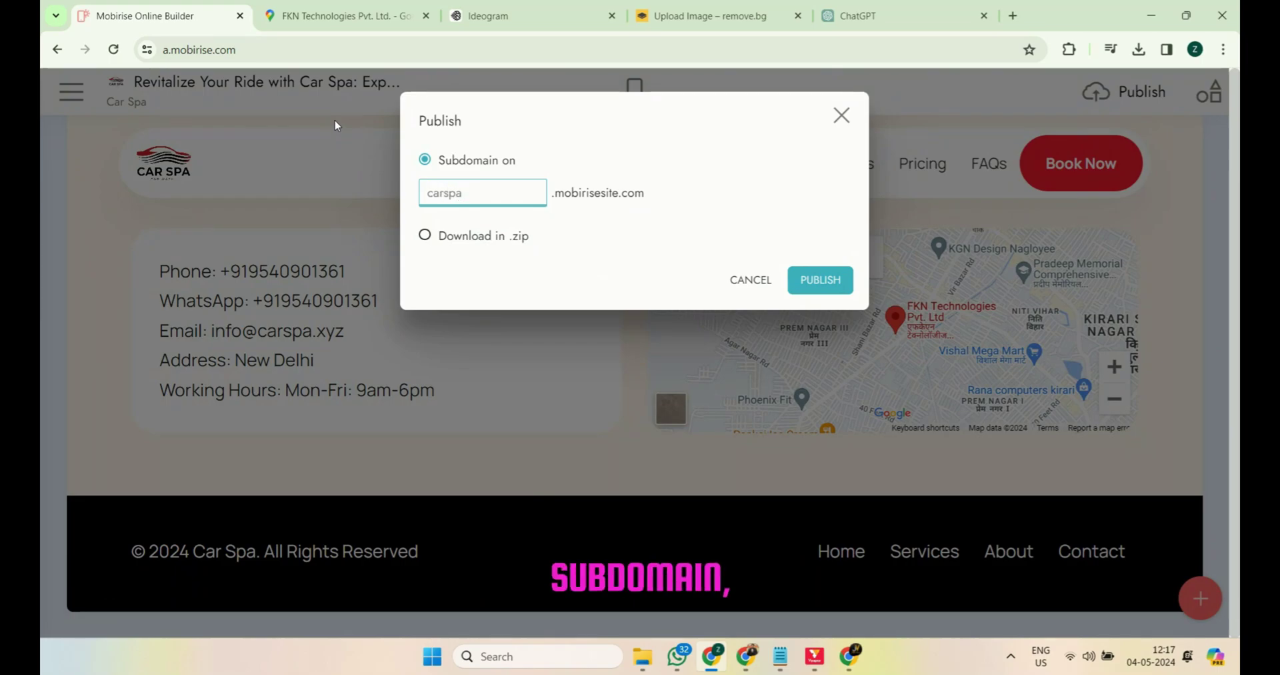
pyautogui.click(821, 281)
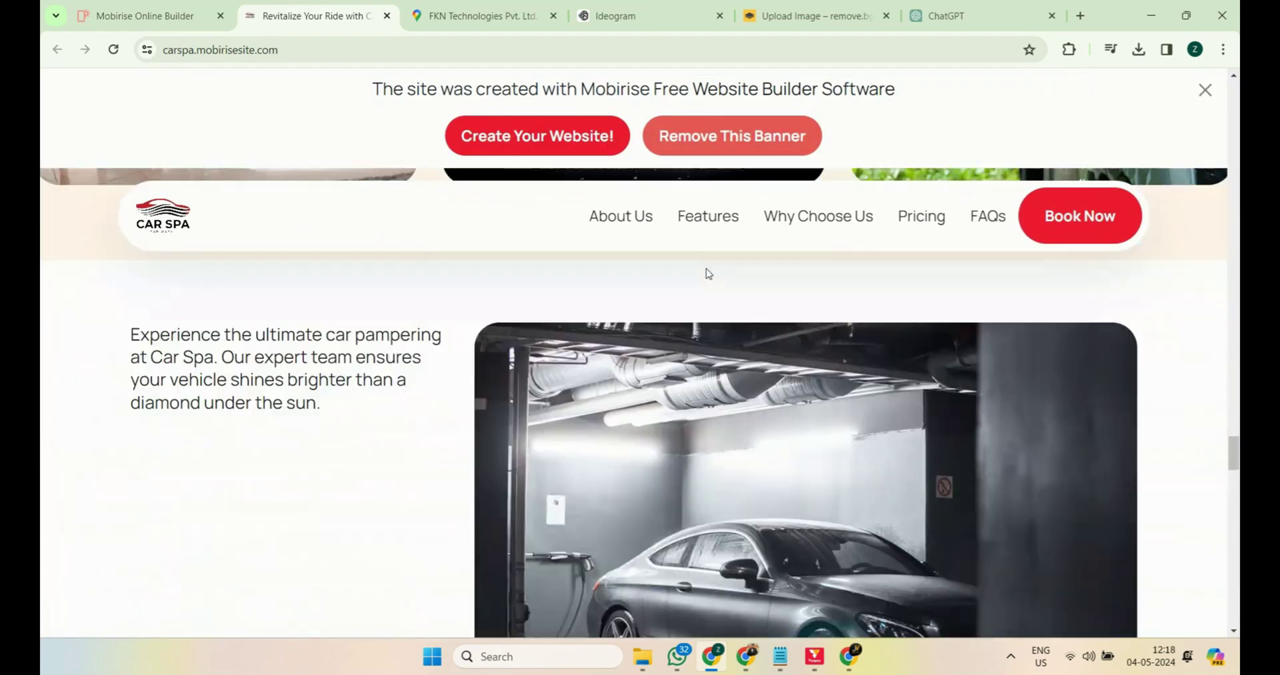
# Step: Test the live site's navbar links, from About Us through FAQs to the booking form
pyautogui.click(621, 216)
pyautogui.click(708, 216)
pyautogui.click(818, 216)
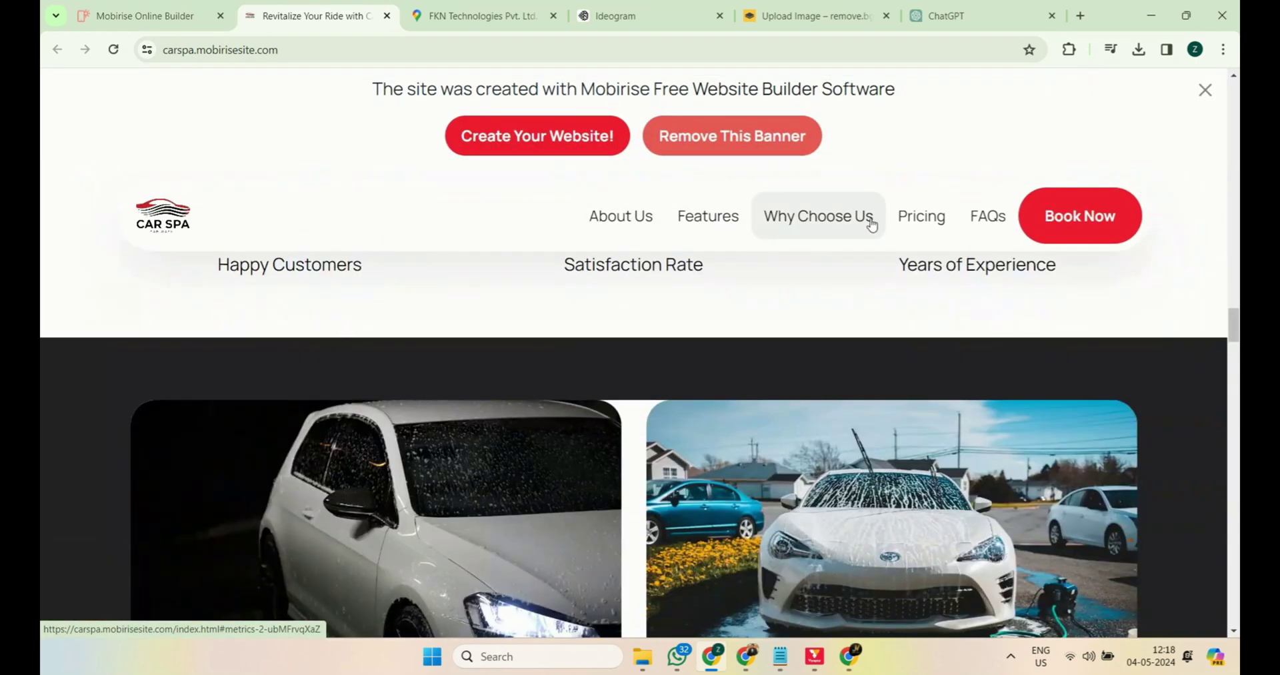
pyautogui.click(921, 216)
pyautogui.click(979, 224)
pyautogui.click(1103, 229)
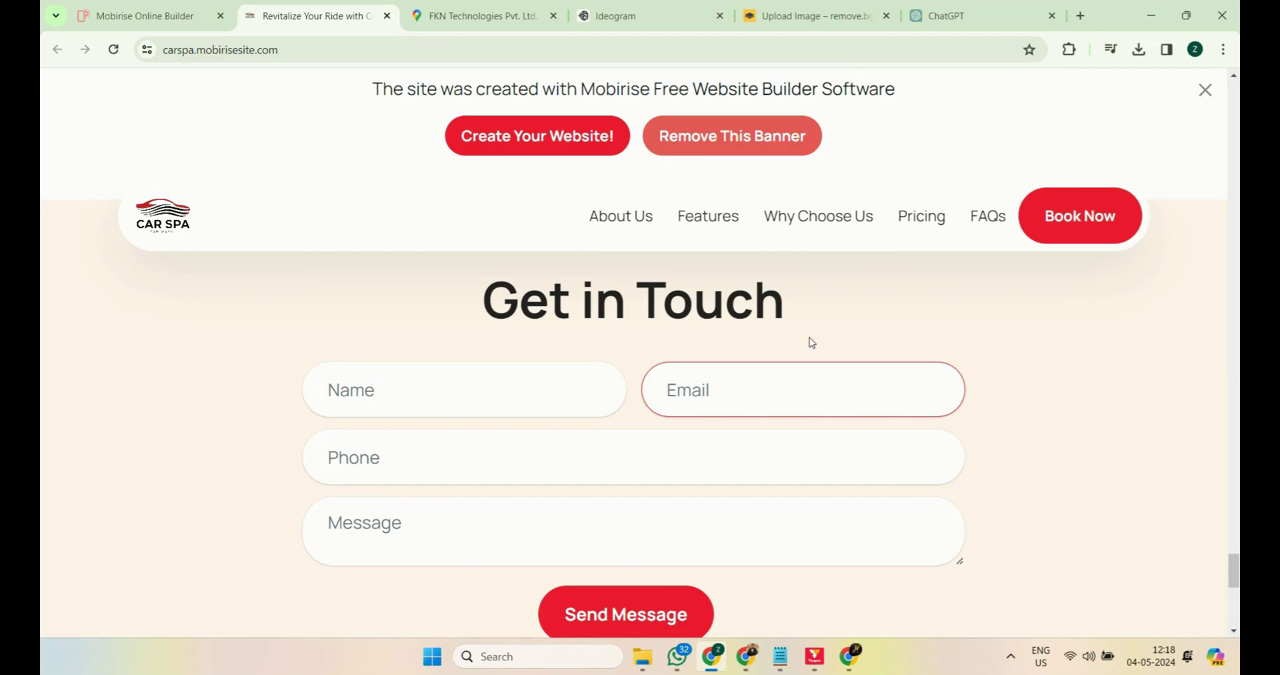
# Step: Fill in the booking form with the sender's name, e-mail address and phone number
pyautogui.click(514, 310)
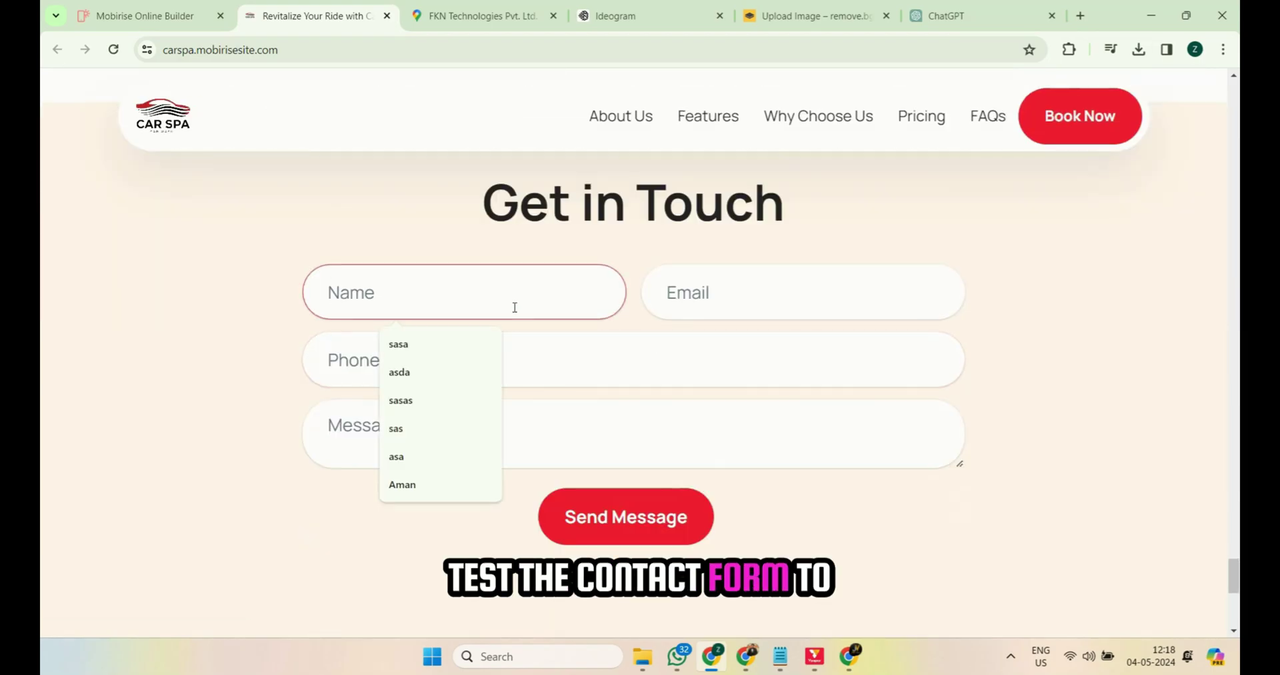
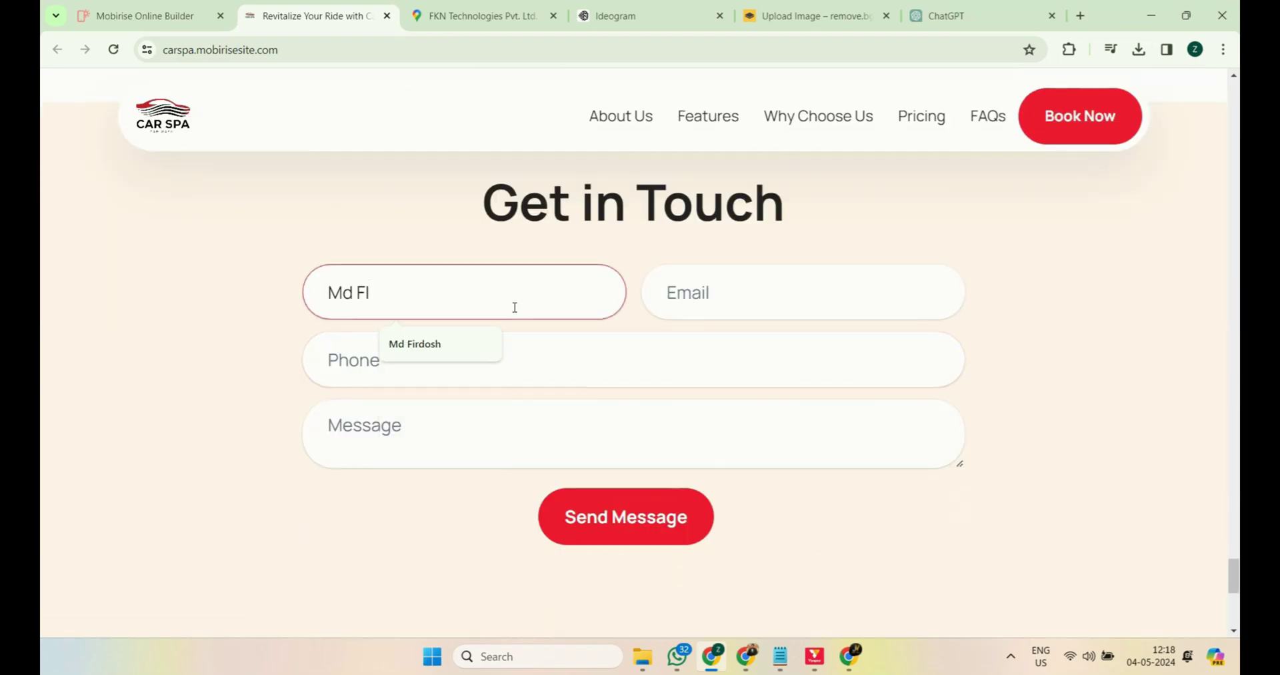
pyautogui.press('Tab')
pyautogui.write('mdfi')
pyautogui.press('Down')
pyautogui.press('Tab')
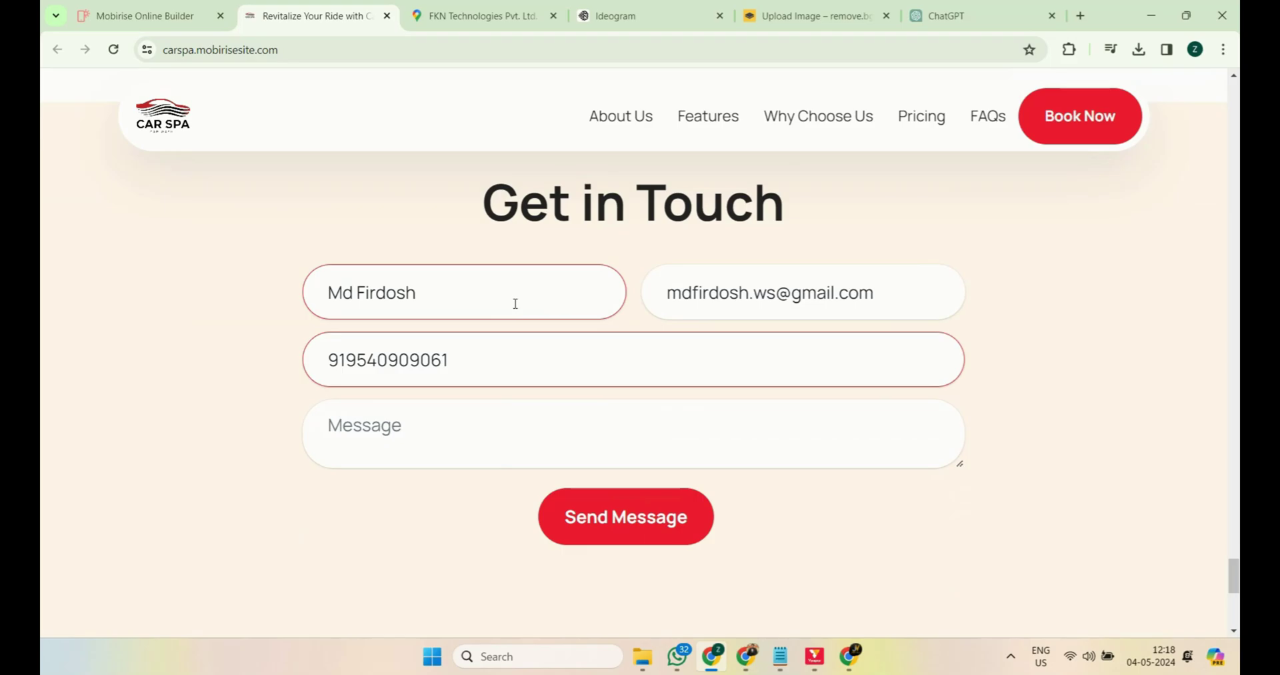
pyautogui.press('BackSpace')
pyautogui.press('BackSpace')
pyautogui.press('BackSpace')
pyautogui.press('BackSpace')
pyautogui.write('1361')
pyautogui.press('Tab')
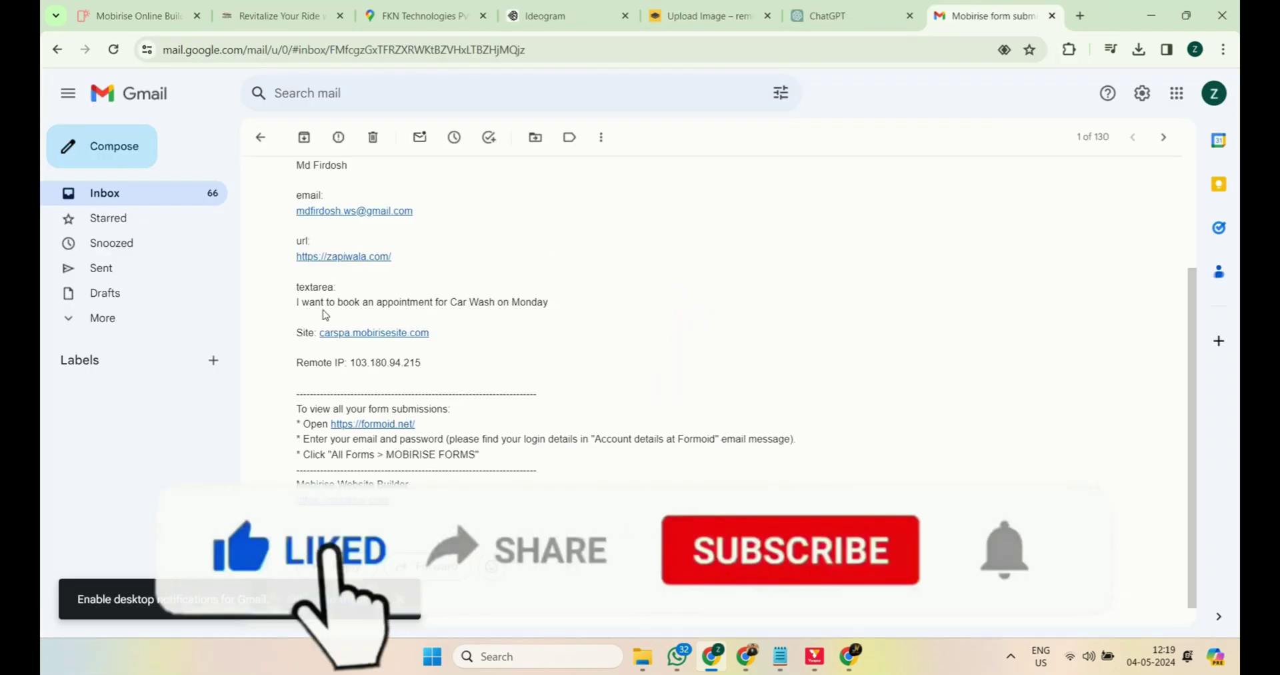
# Step: Review the submitted name and message in the Gmail notification email
pyautogui.moveTo(298, 306); pyautogui.dragTo(548, 306)
pyautogui.scroll(1, 420, 306)
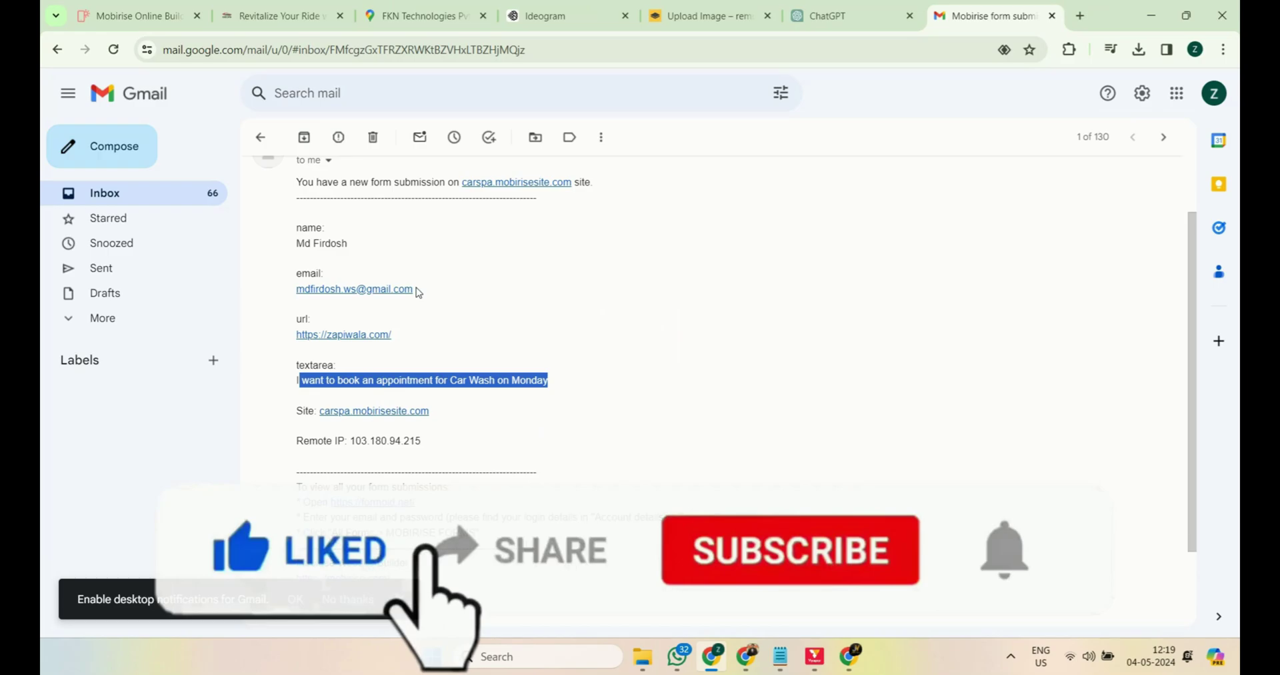
pyautogui.moveTo(305, 244); pyautogui.dragTo(345, 246)
pyautogui.click(403, 288)
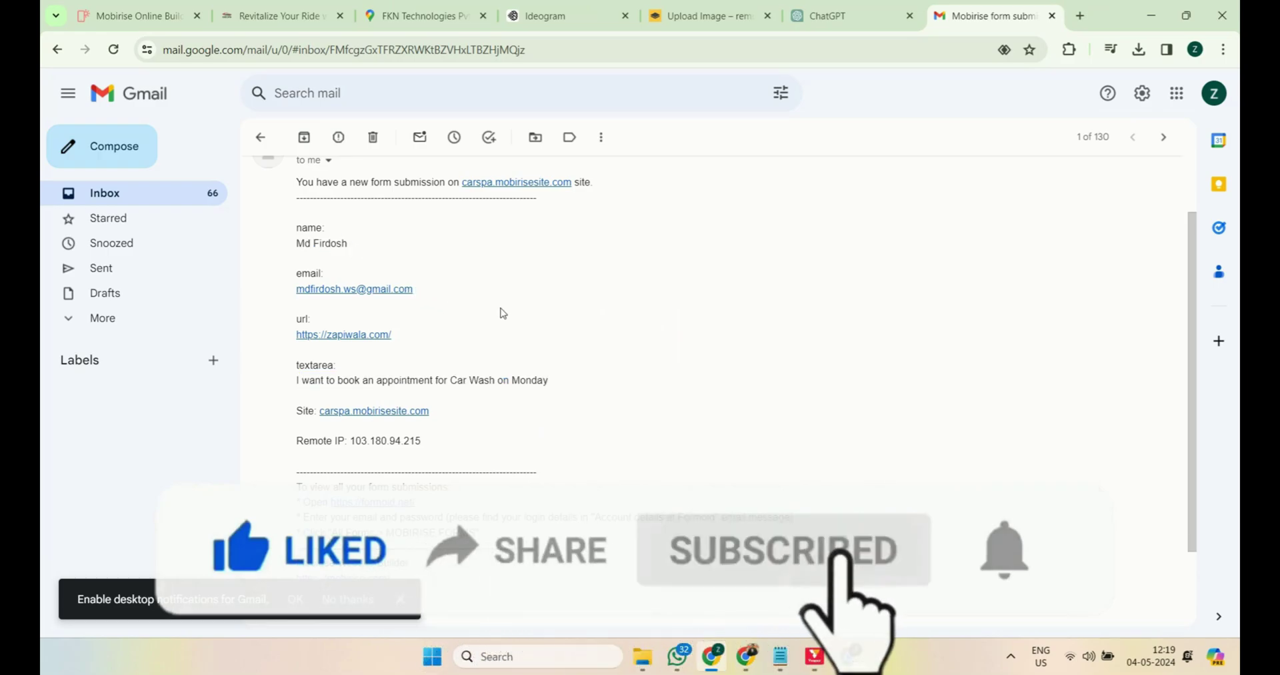
pyautogui.scroll(-2, 503, 313)
pyautogui.scroll(3, 503, 313)
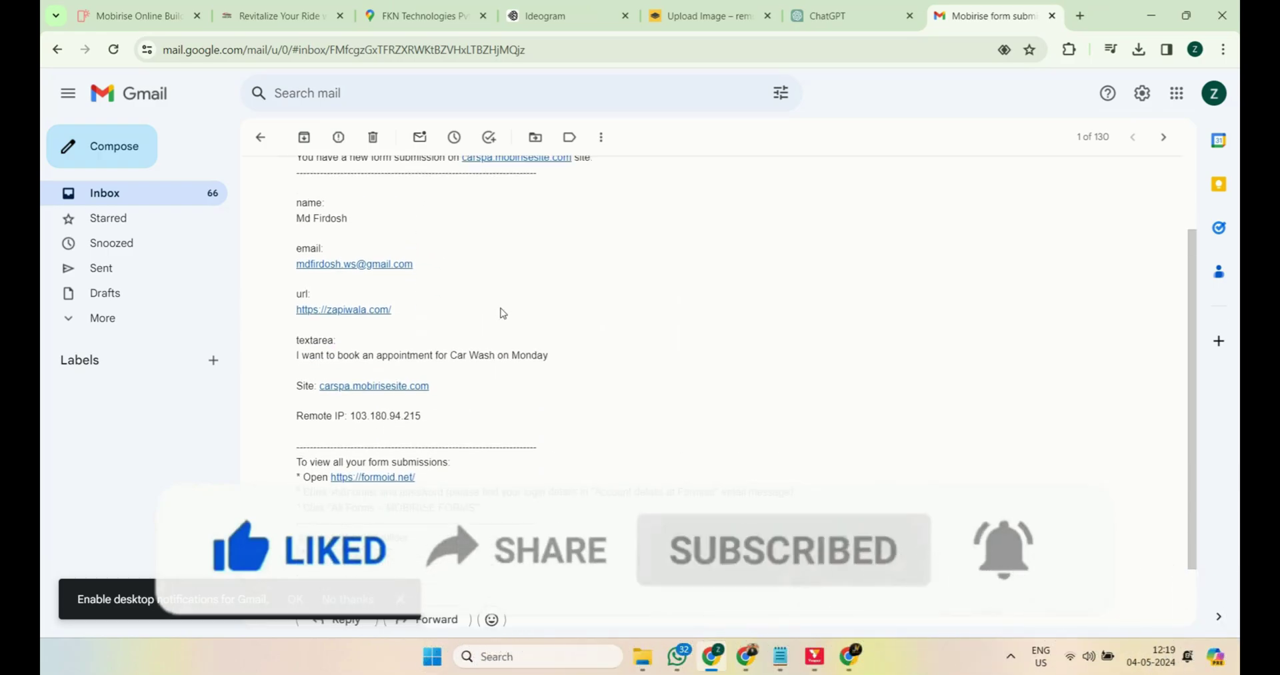